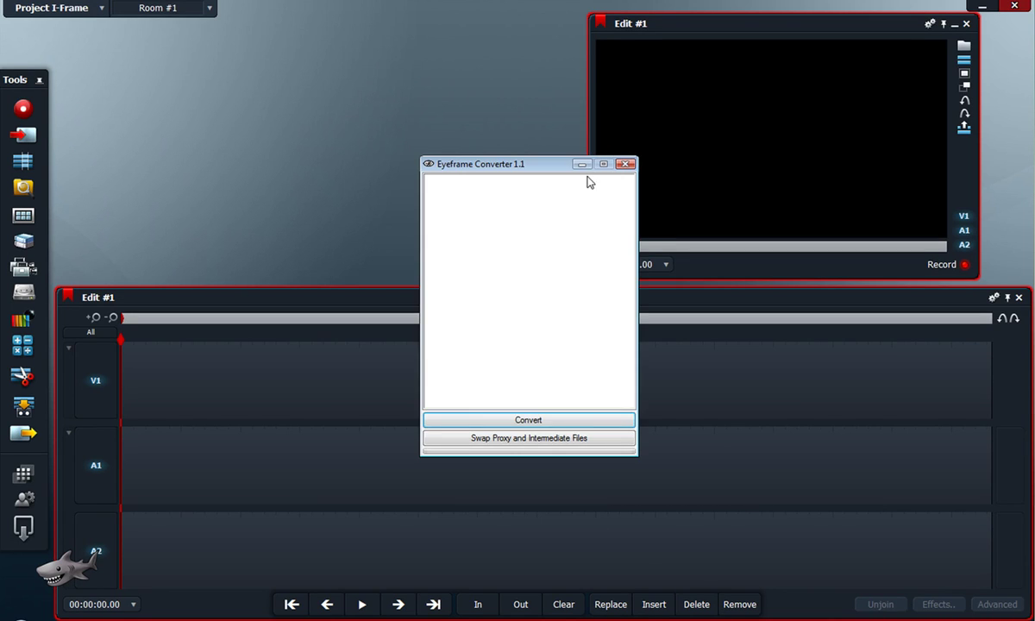
Step: Import the original MVI_3710.MOV directly into Lightworks and dismiss the Import : Finished report
left_click_drag(502, 169, 504, 113)
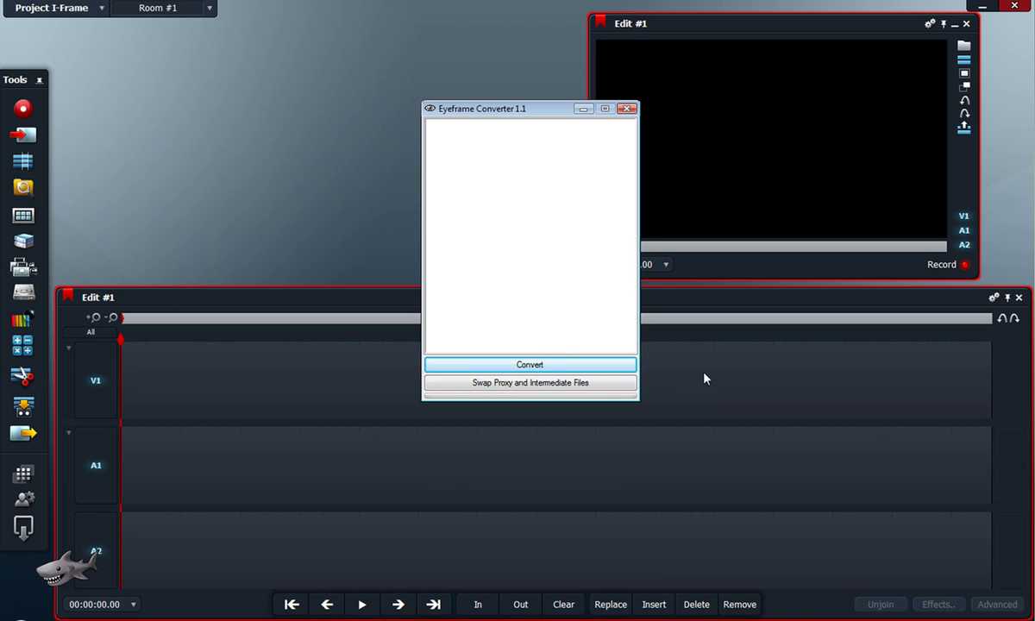
left_click(24, 135)
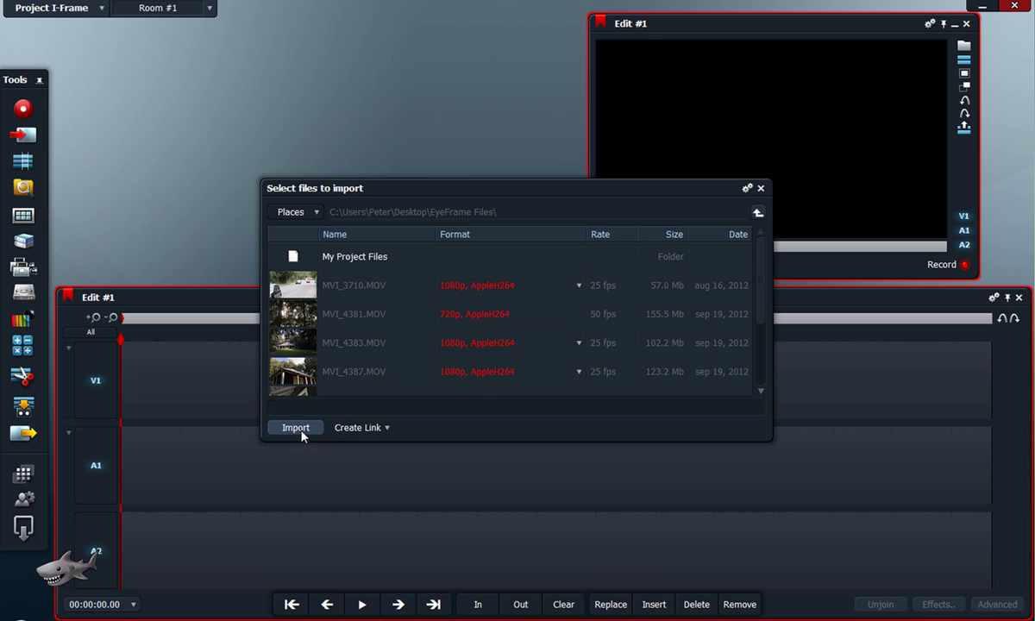
left_click(472, 295)
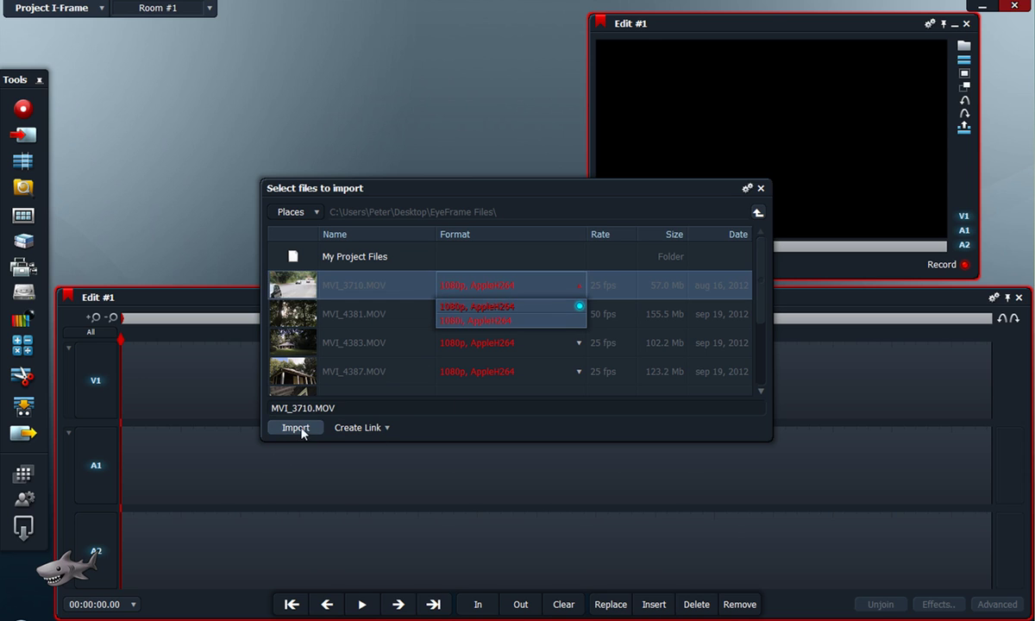
left_click(297, 428)
left_click(683, 160)
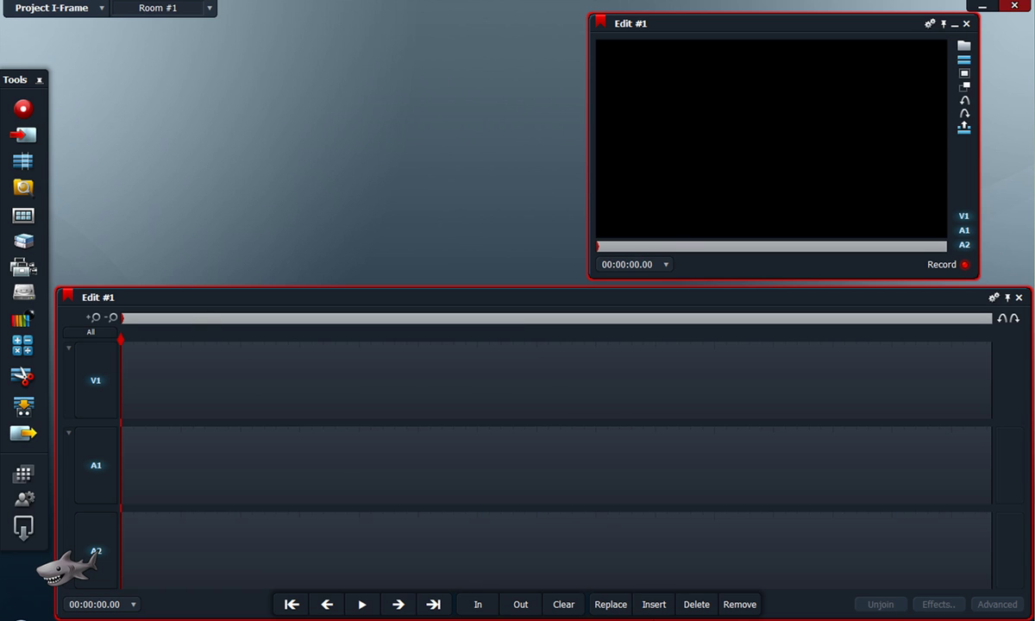
Step: Arrange the Eyeframe Converter and EyeFrame Files browser windows side by side
left_click(721, 603)
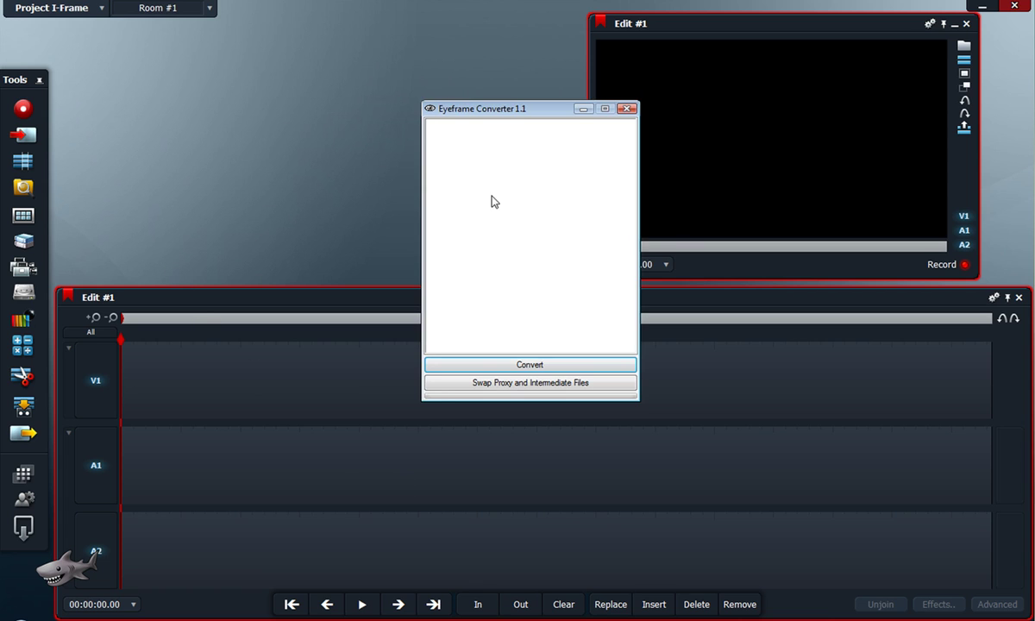
left_click_drag(517, 109, 450, 111)
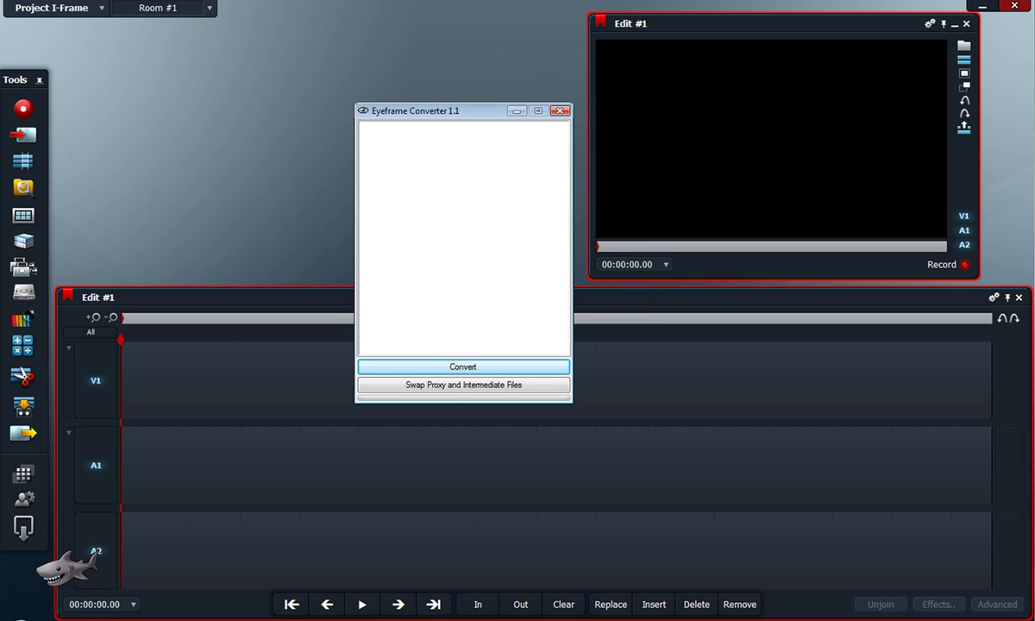
left_click_drag(1034, 129, 836, 85)
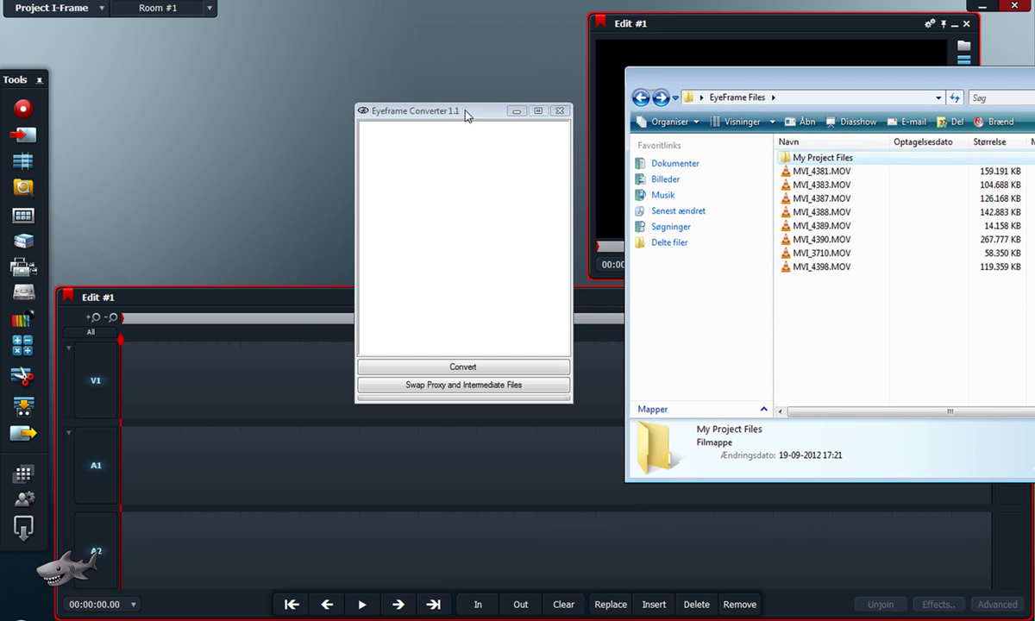
left_click_drag(465, 115, 382, 126)
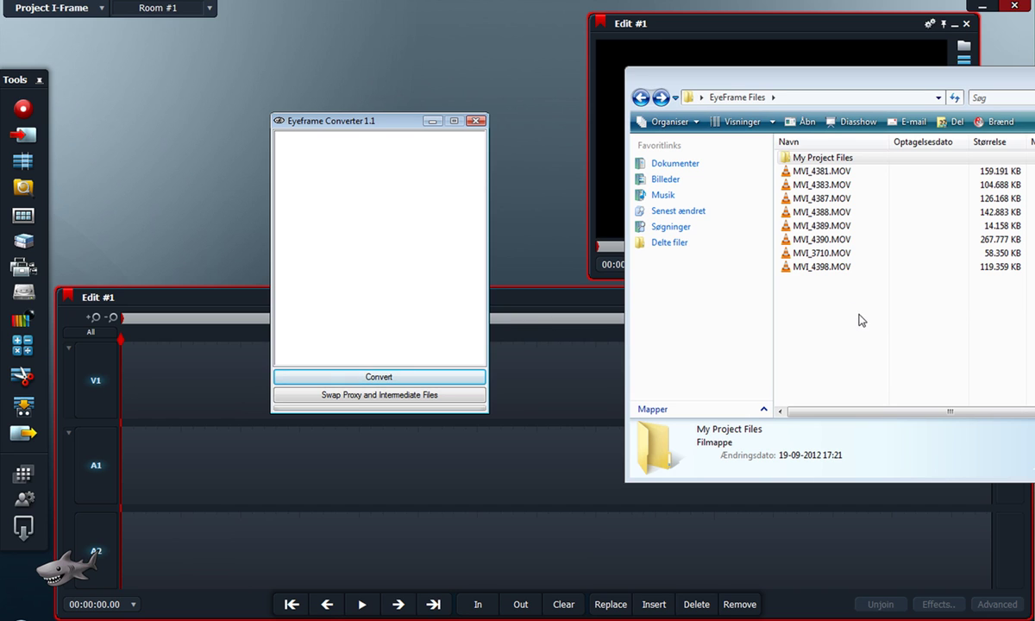
Step: Drag MVI_3710.MOV from EyeFrame Files into the converter's file list
left_click_drag(856, 314, 792, 173)
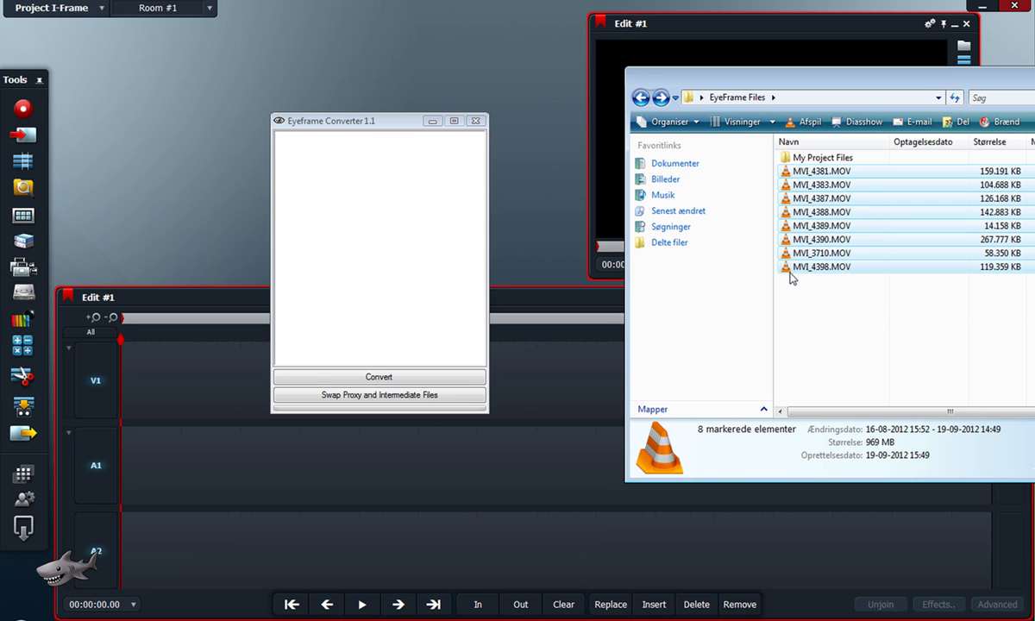
left_click(823, 311)
left_click_drag(821, 254, 367, 211)
left_click_drag(347, 122, 360, 101)
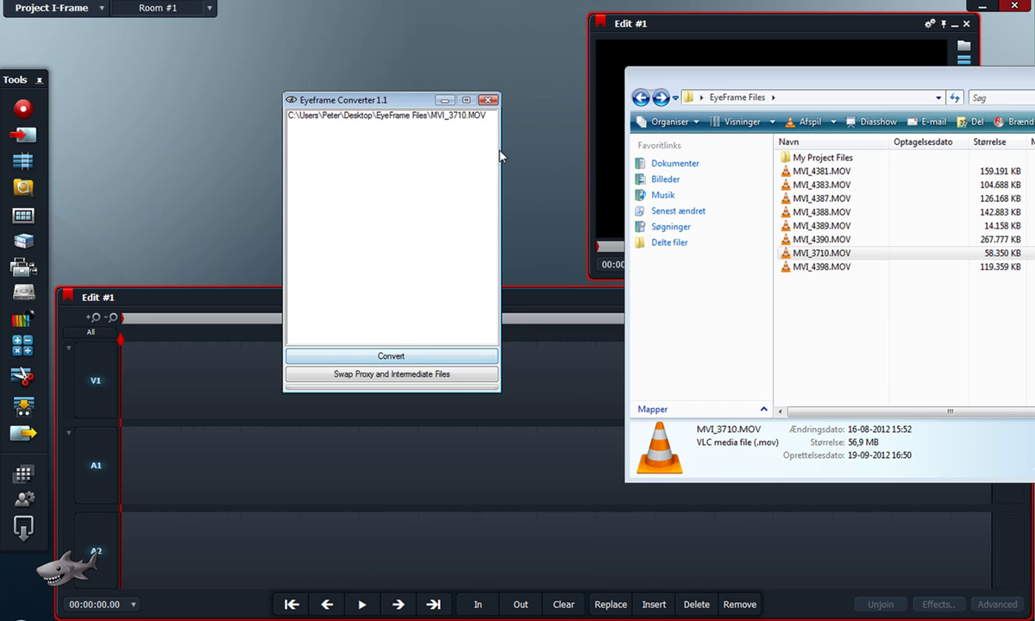
Step: Convert MVI_3710.MOV with proxies into My Project Files, yielding a 66.652 KB MVI_3710.avi
left_click(409, 356)
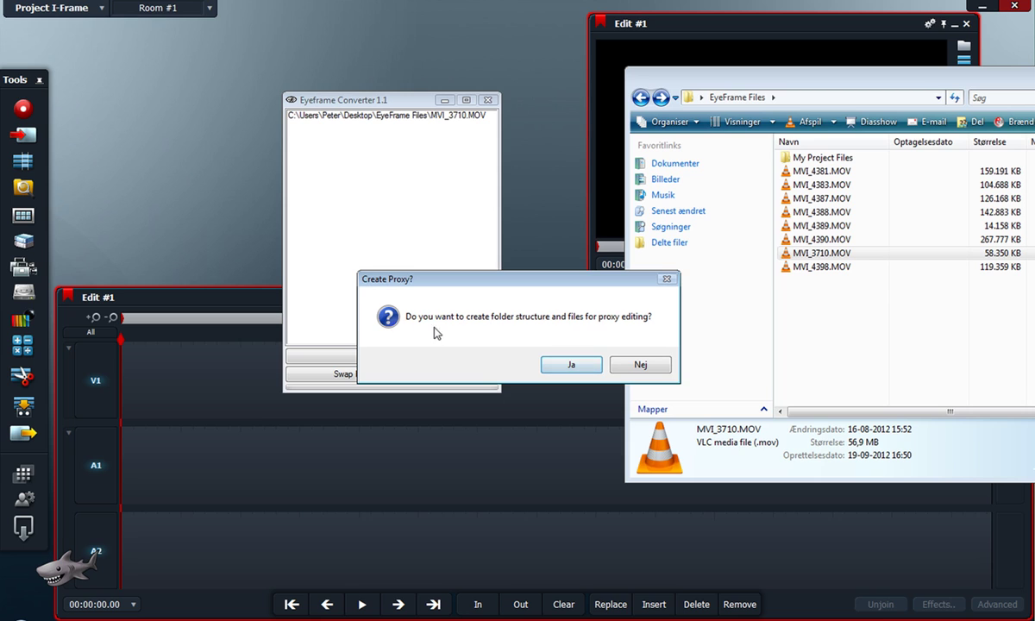
left_click(643, 365)
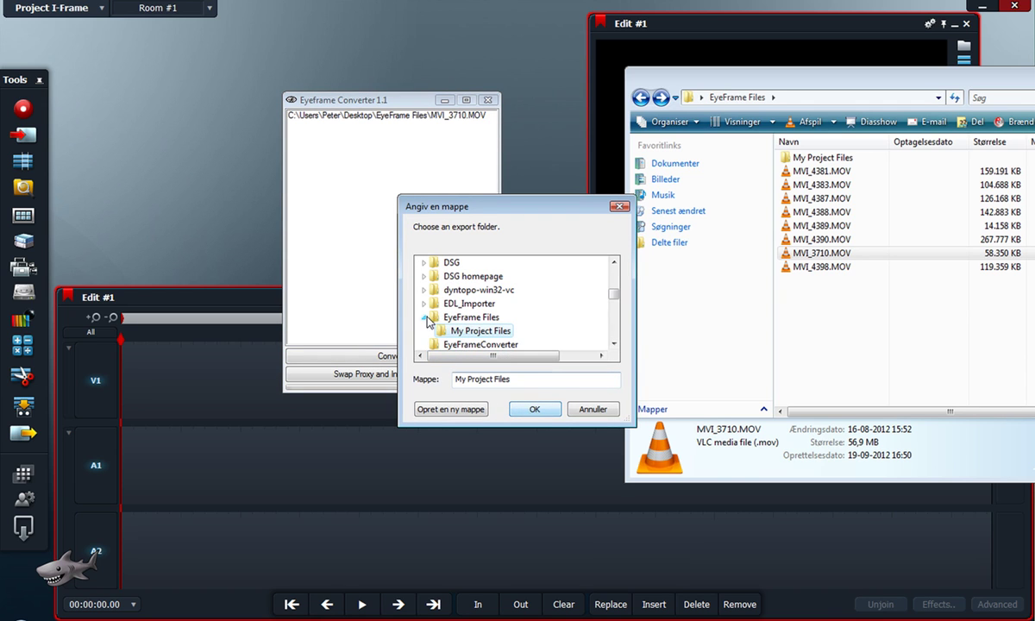
left_click(534, 410)
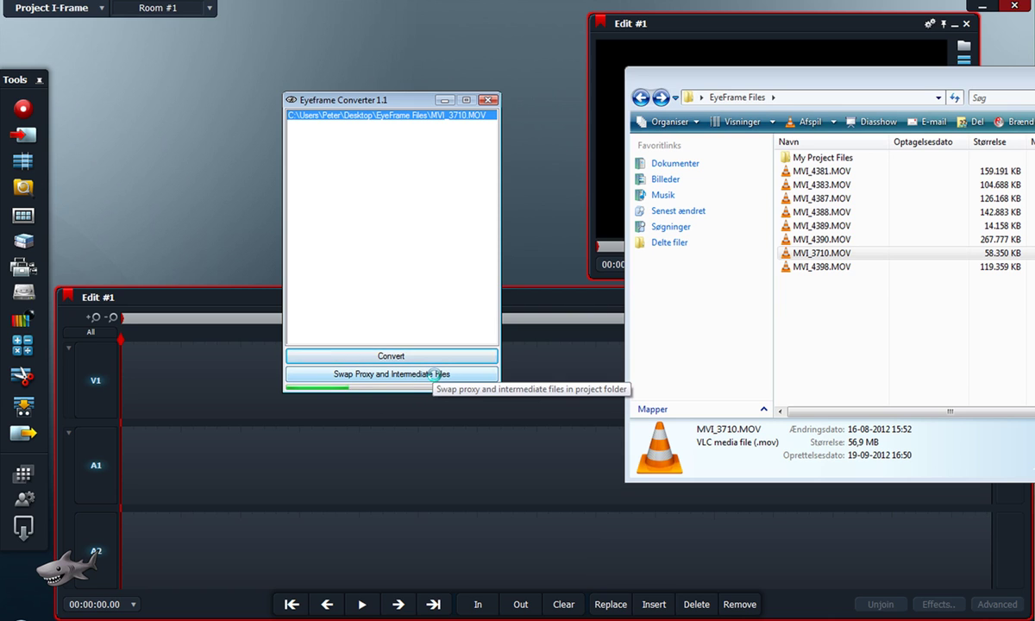
double_click(802, 158)
left_click_drag(748, 81, 672, 87)
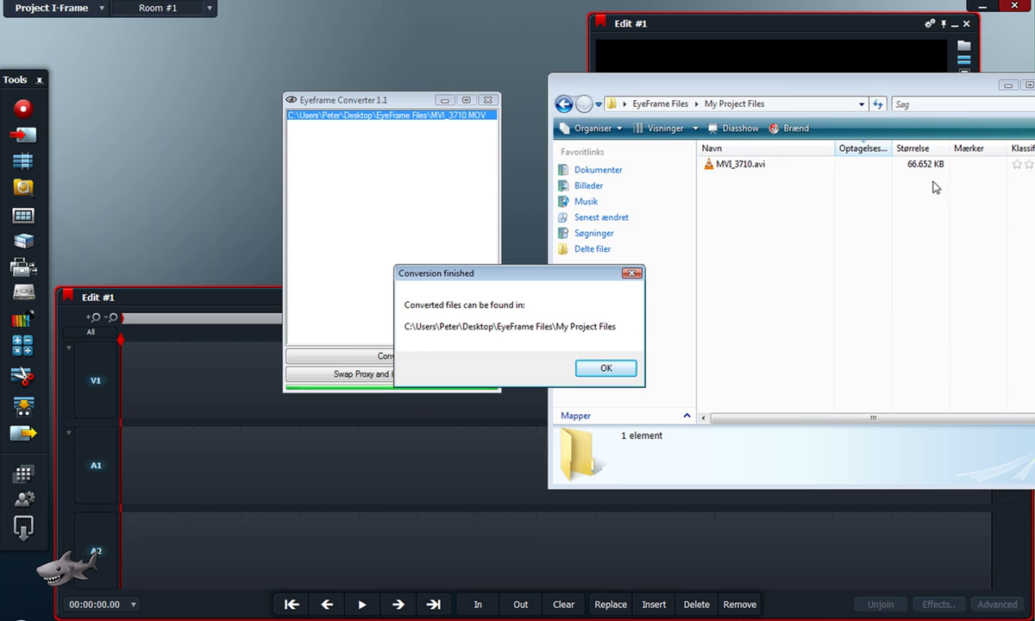
left_click(605, 370)
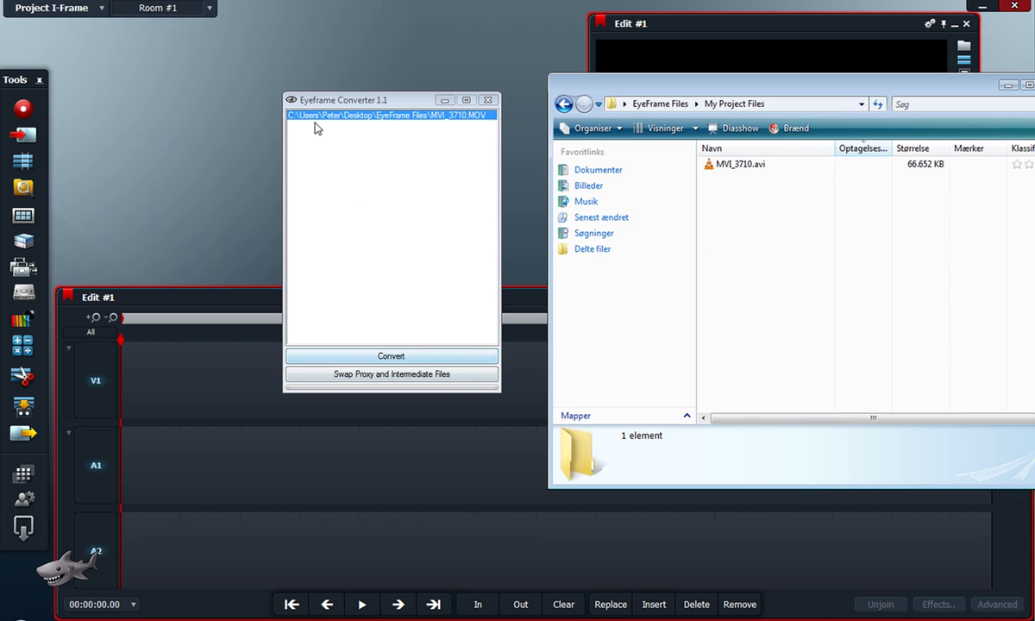
Step: Import MVI_3710.avi from My Project Files as a linked 1088p MPEG 422 HD clip
left_click(29, 137)
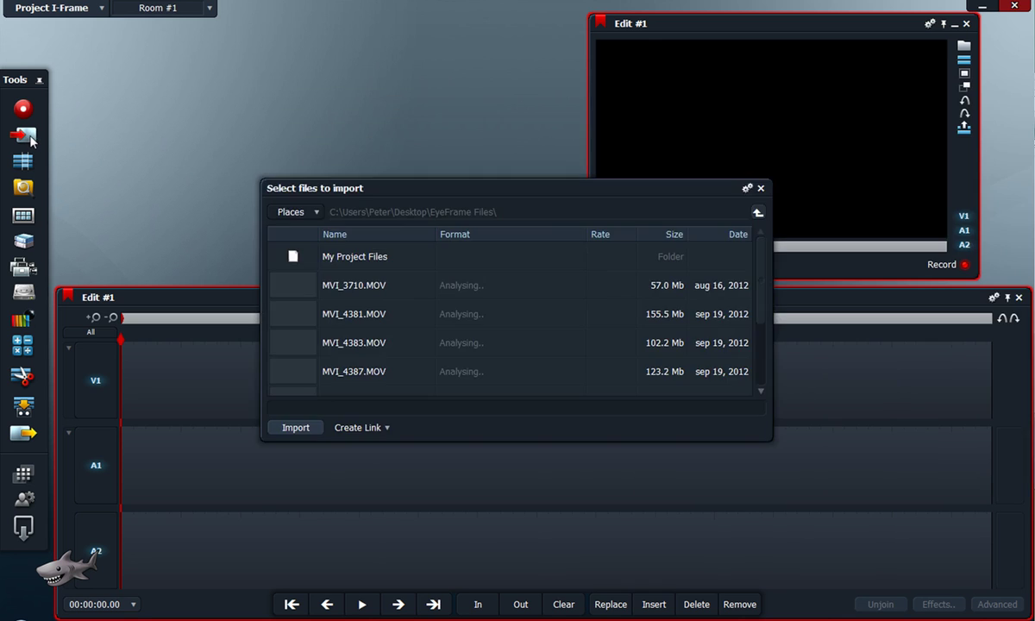
double_click(363, 262)
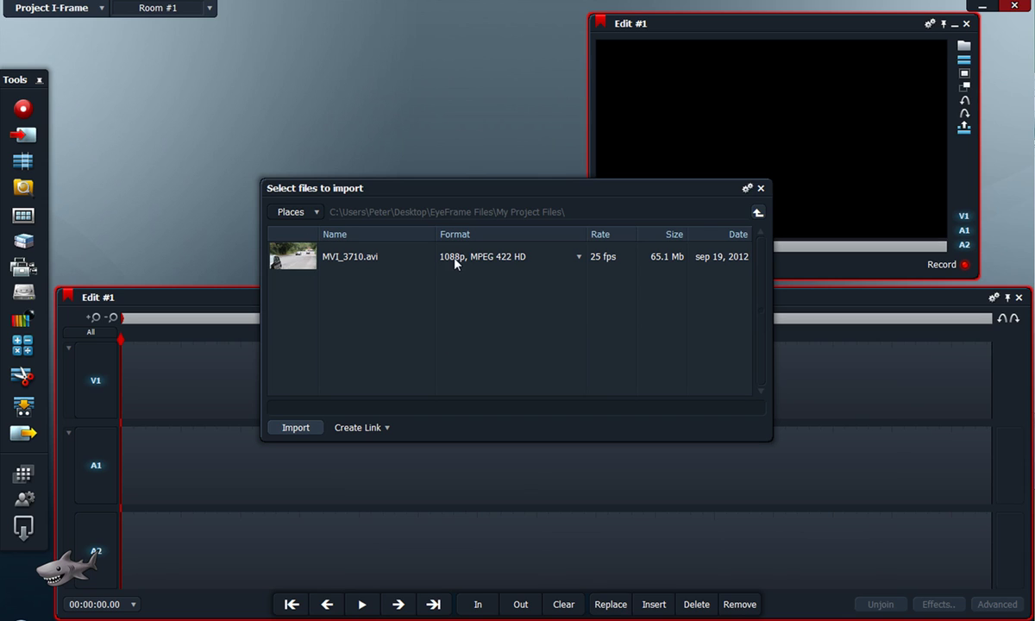
left_click(497, 264)
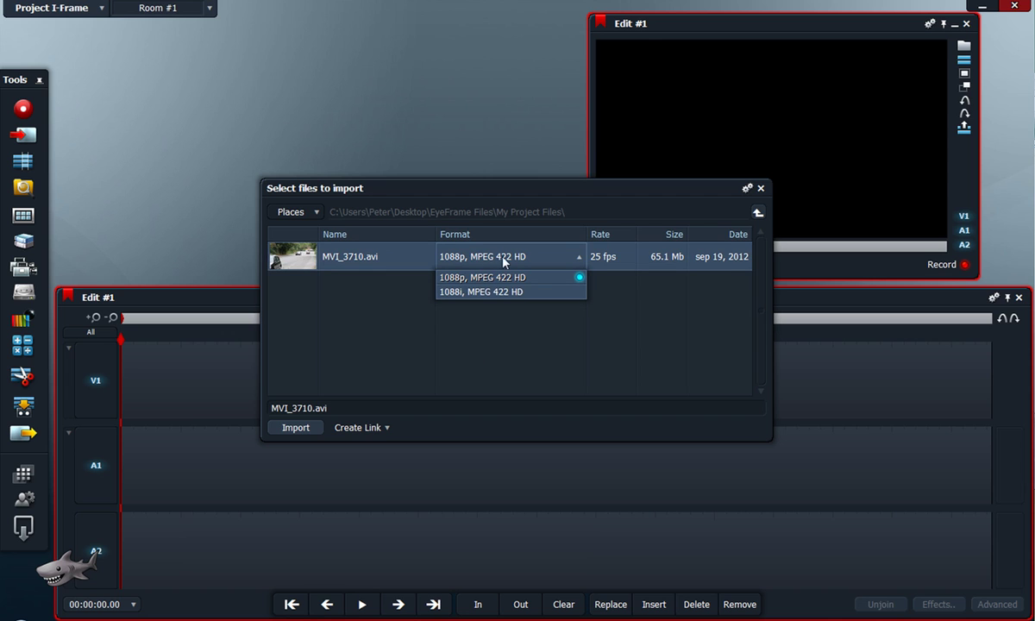
left_click(423, 197)
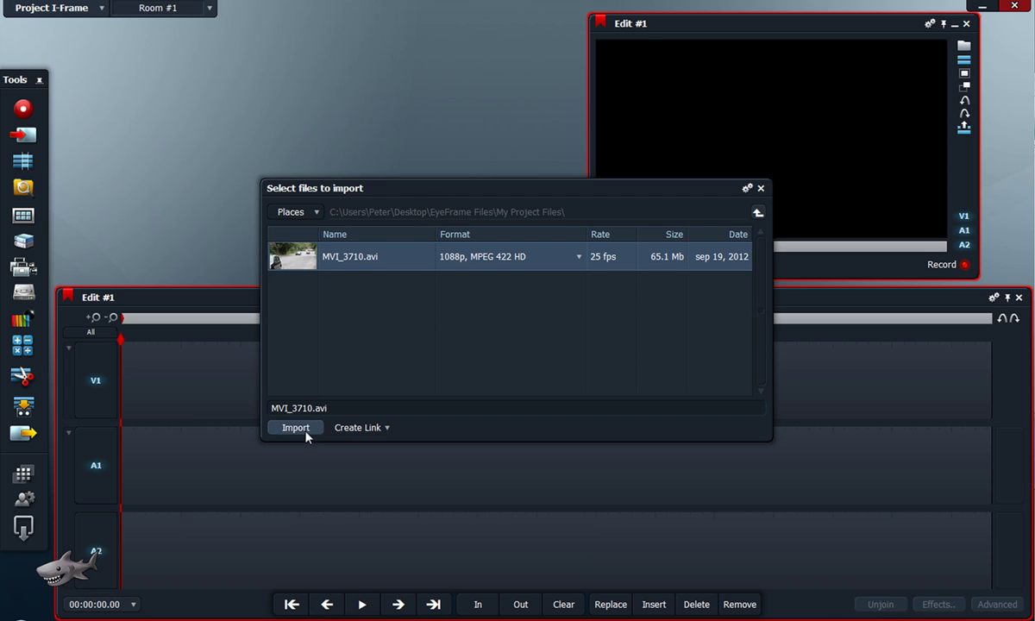
left_click(380, 429)
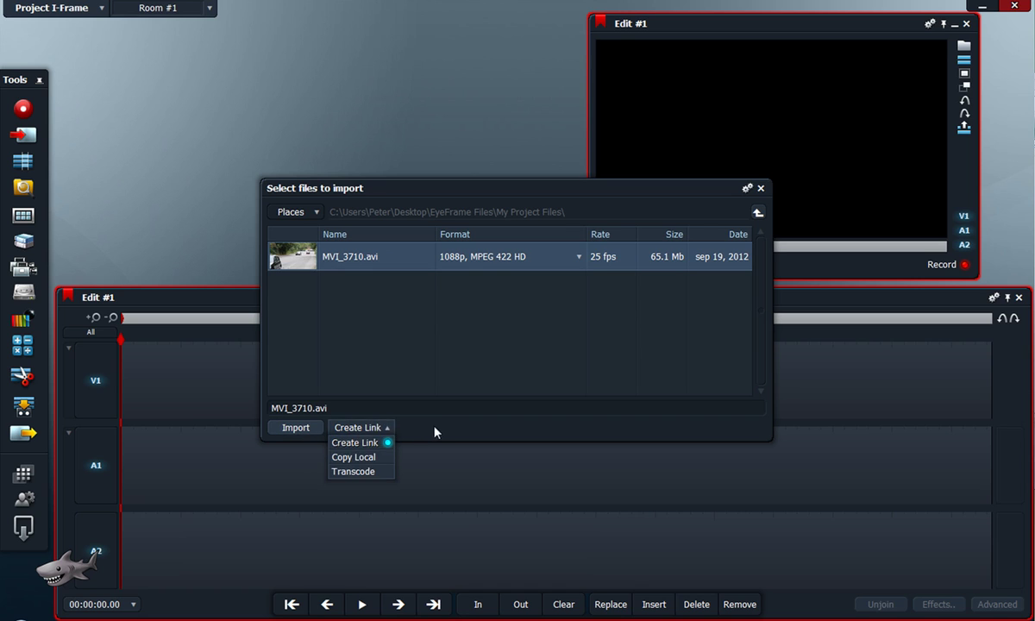
left_click(295, 428)
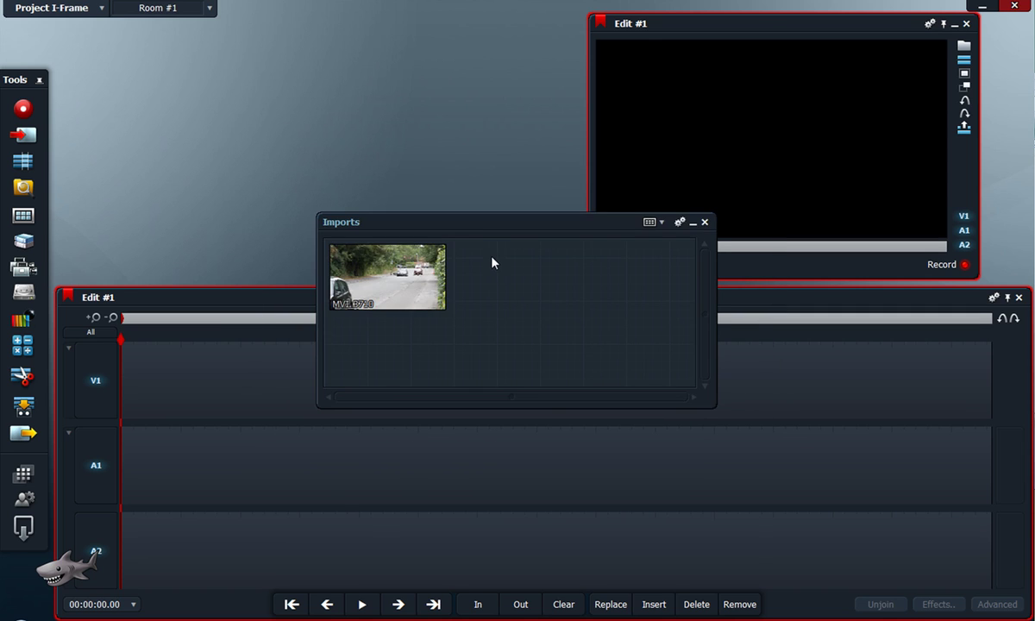
Step: Open the MVI_3710 clip in a viewer and play it to 00:00:08.11
left_click_drag(479, 228, 303, 86)
mouse_move(263, 131)
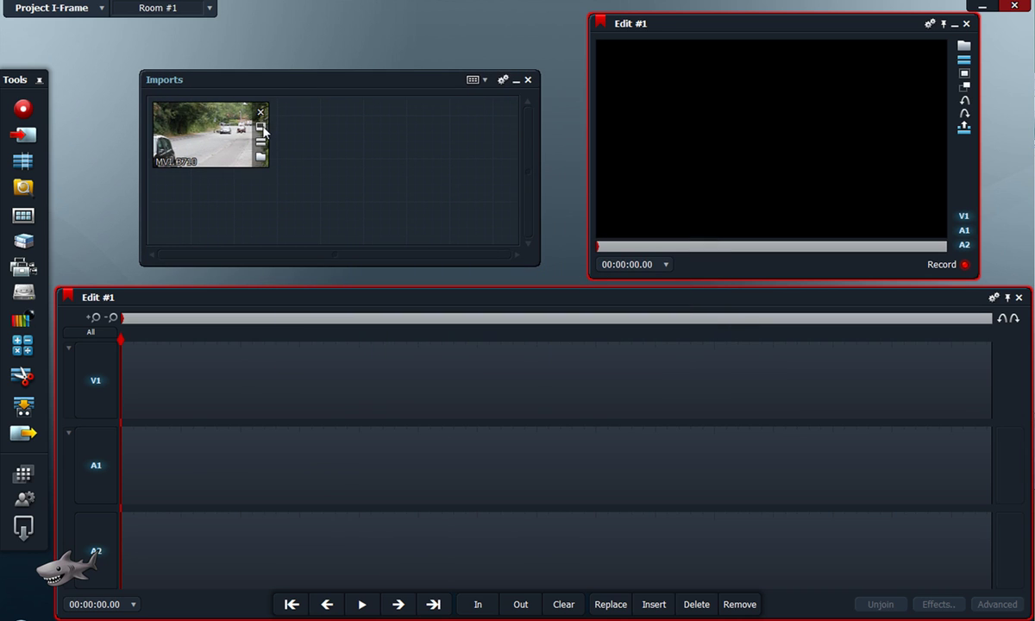
left_click(262, 130)
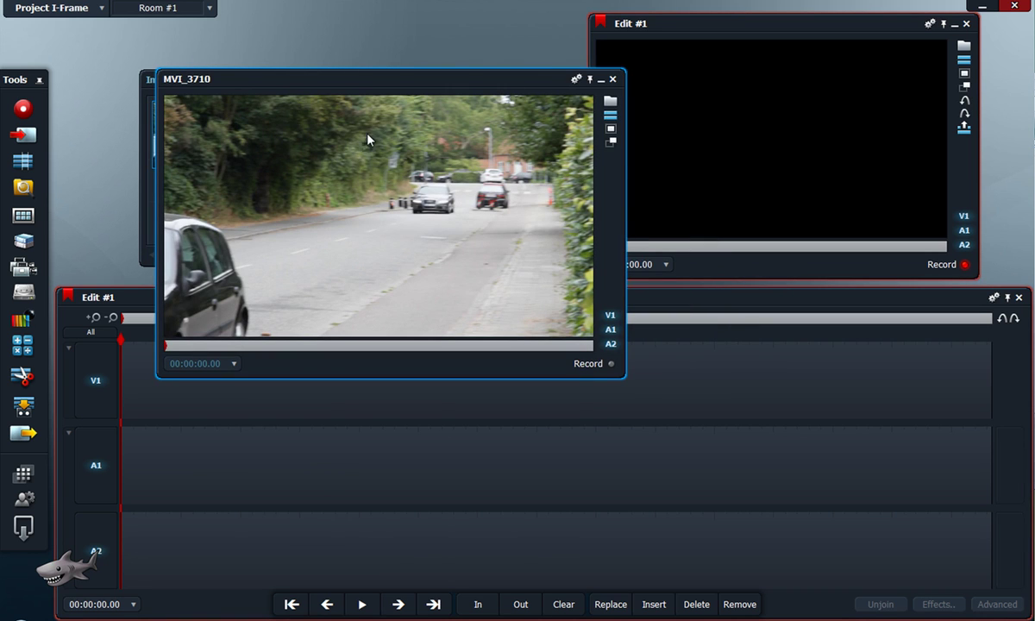
key("space")
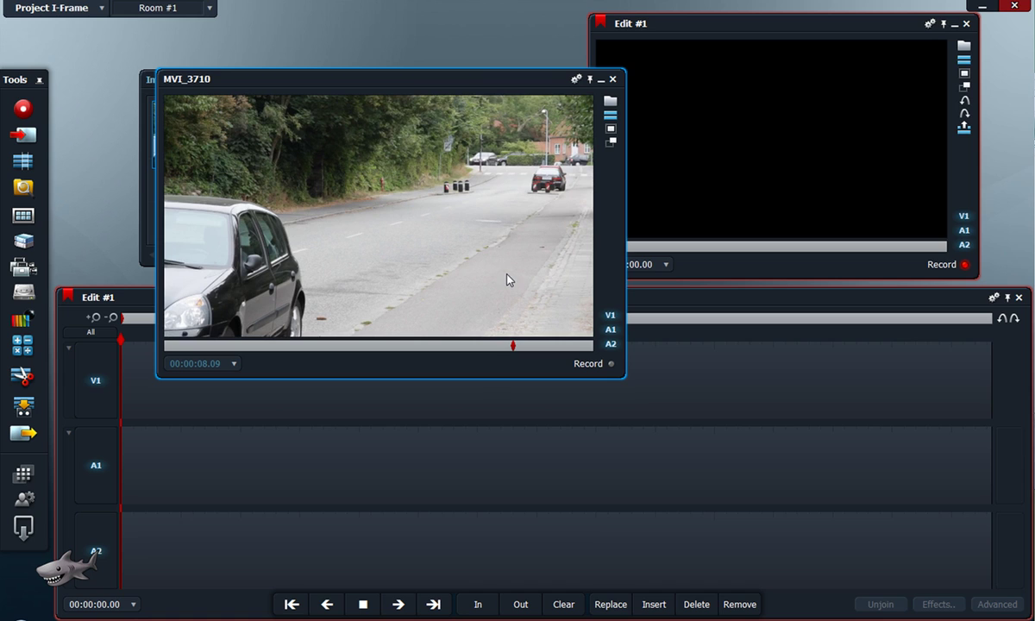
key("space")
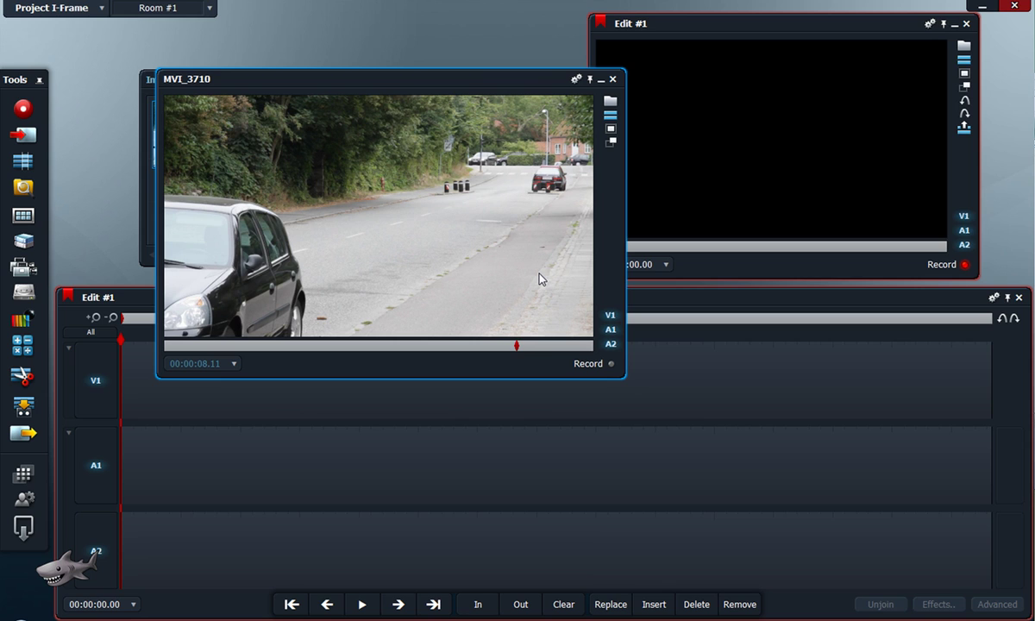
Step: Close the clip viewer, destroy the MVI_3710 clip, and close the I-Frame project
left_click(612, 79)
left_click_drag(304, 81, 297, 74)
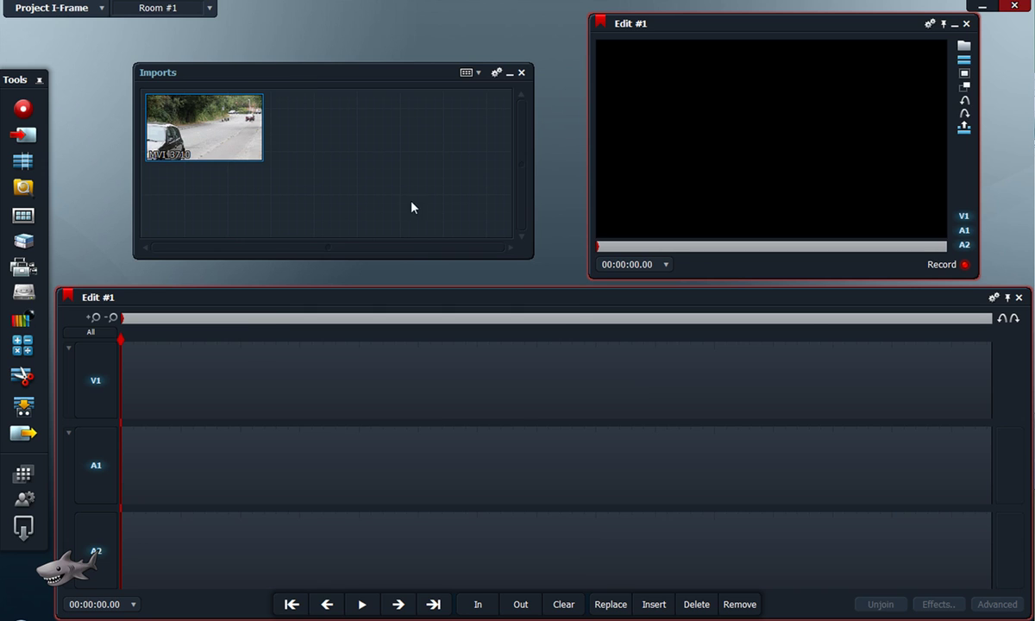
mouse_move(232, 130)
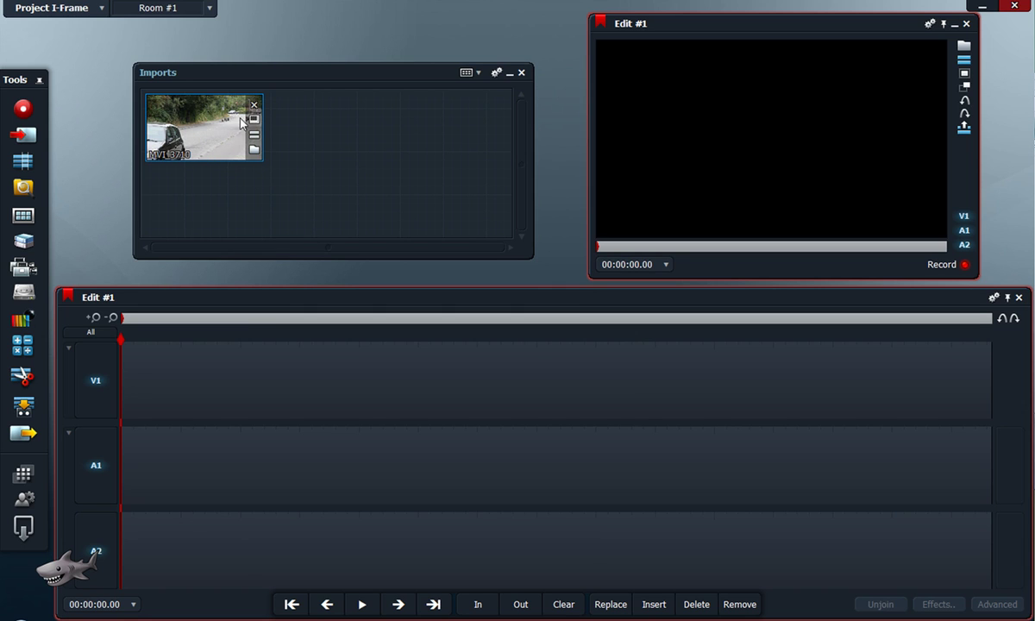
right_click(206, 132)
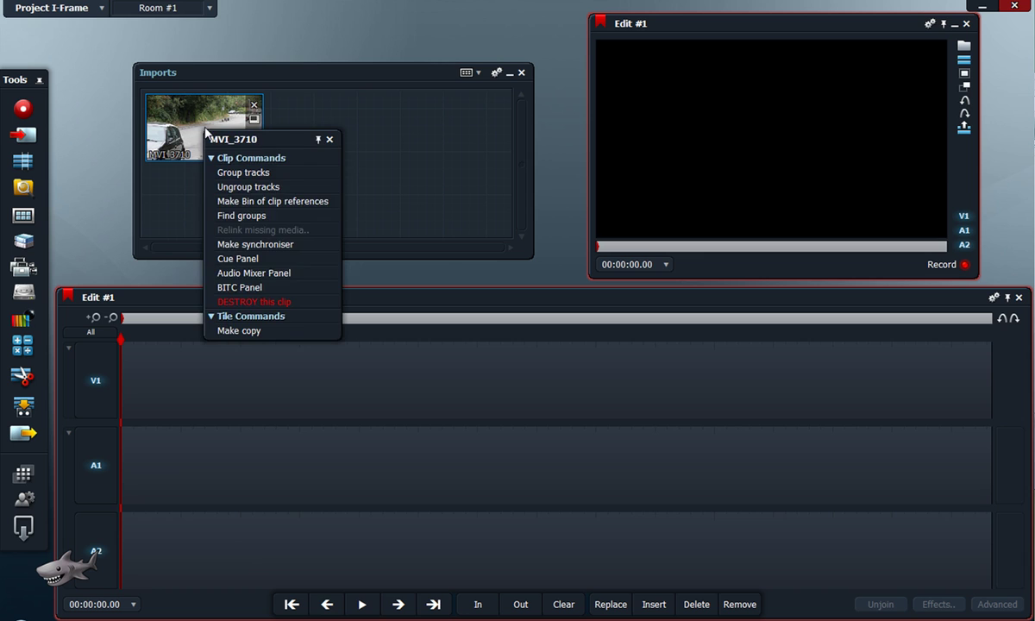
left_click(246, 302)
left_click(561, 346)
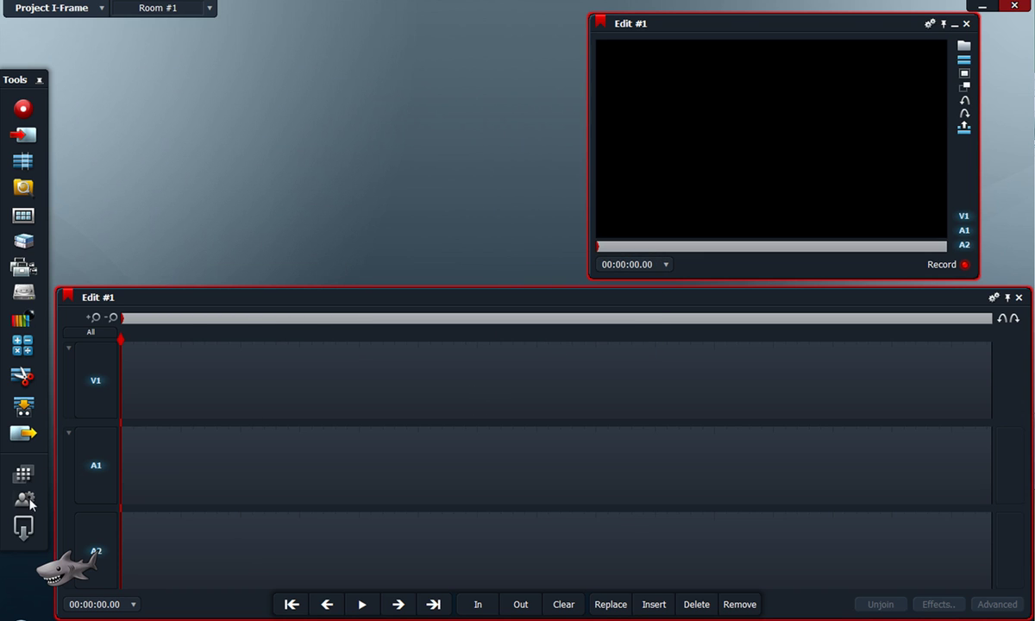
left_click(23, 525)
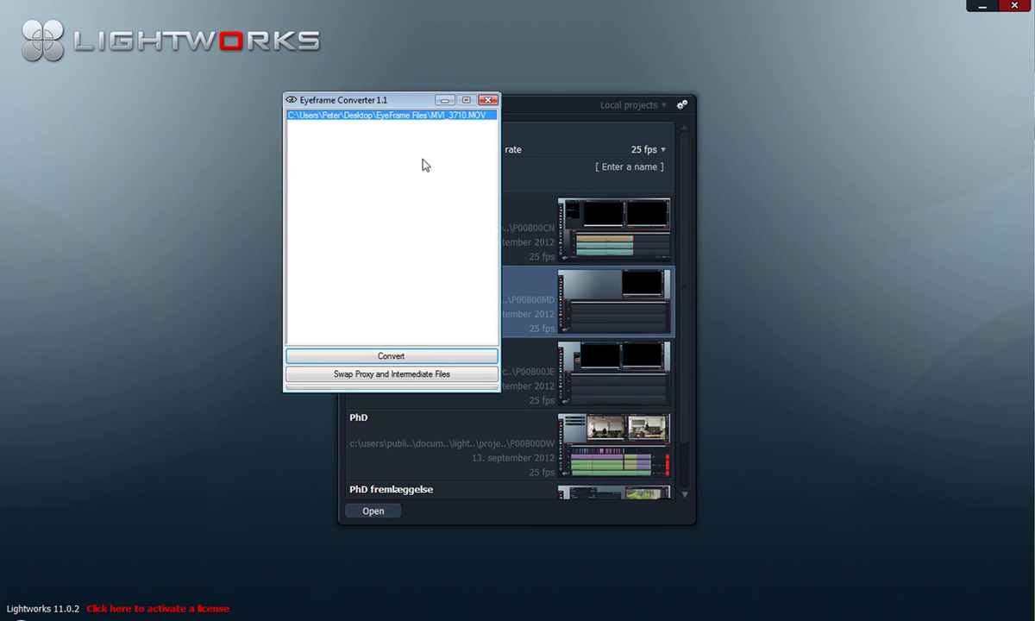
Step: Start converting MVI_3710.MOV again, accepting creation of the proxy editing folder structure
left_click_drag(389, 102, 440, 267)
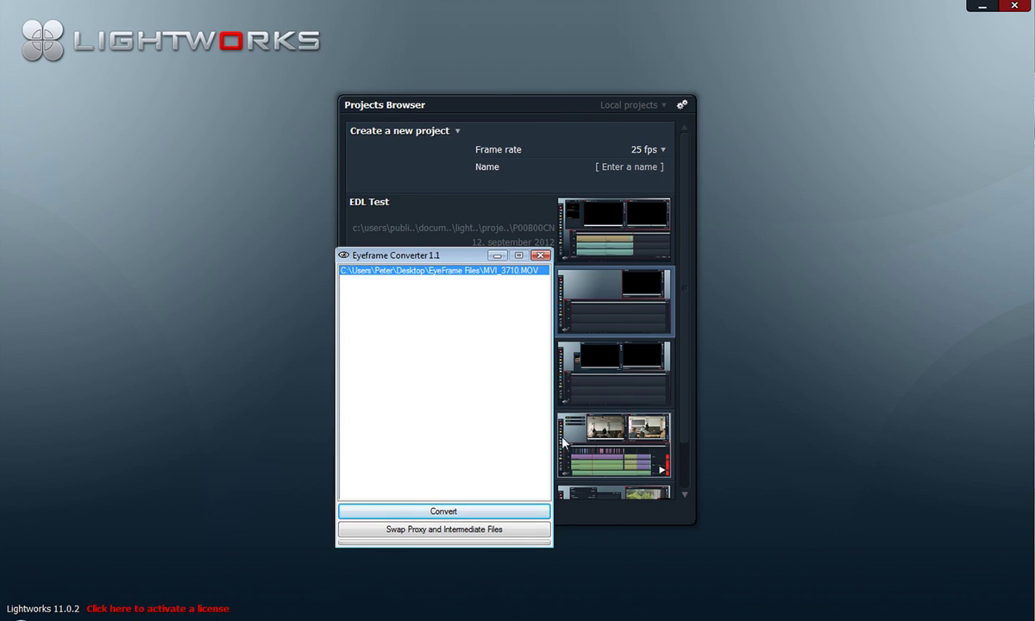
left_click(464, 514)
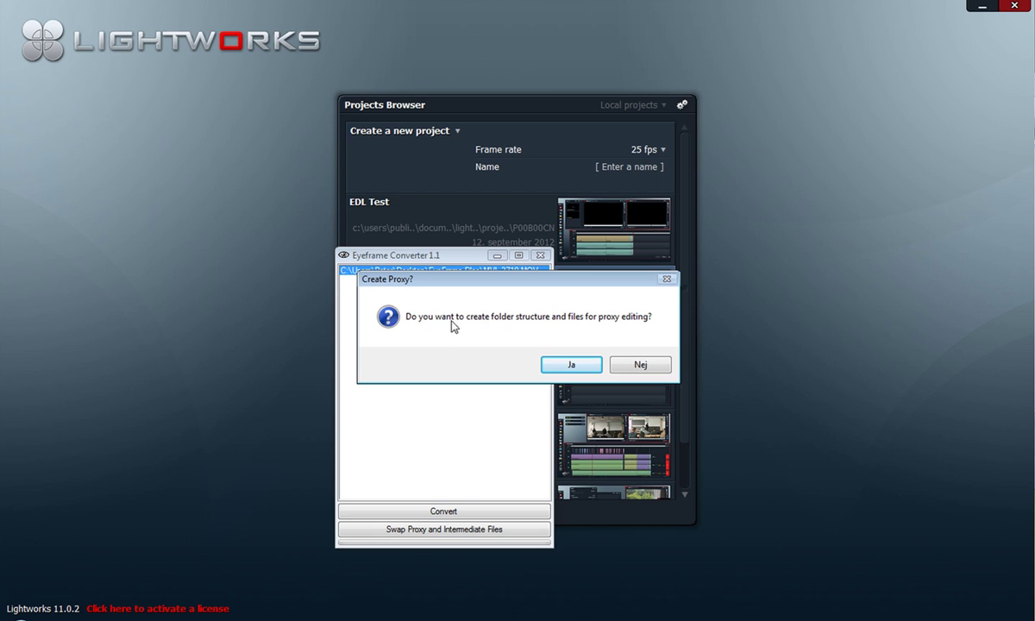
left_click(574, 366)
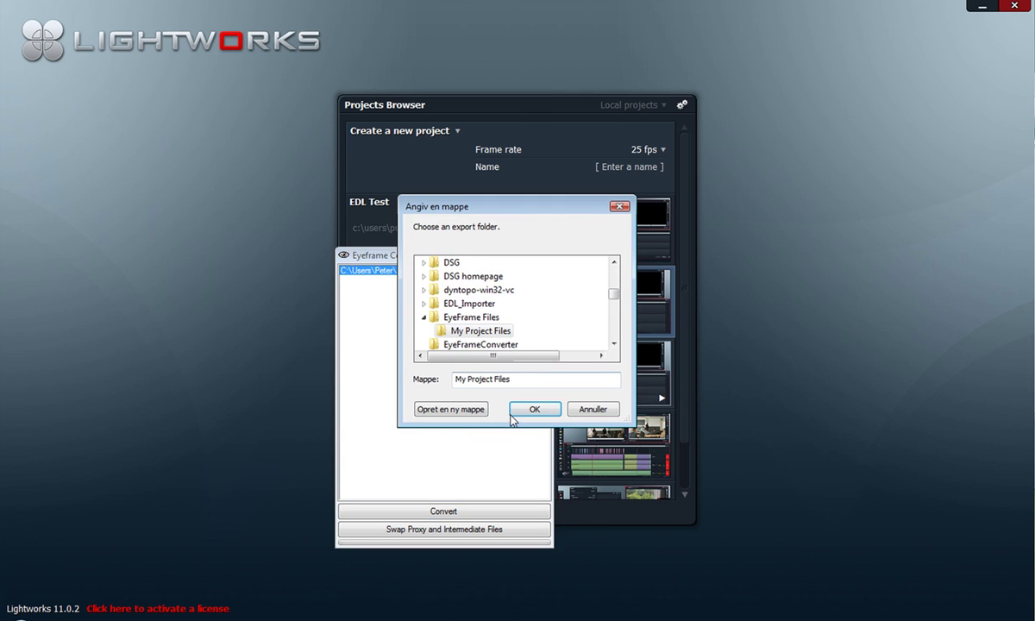
Step: Delete the old MVI_3710.avi from the My Project Files folder
key("alt+Tab")
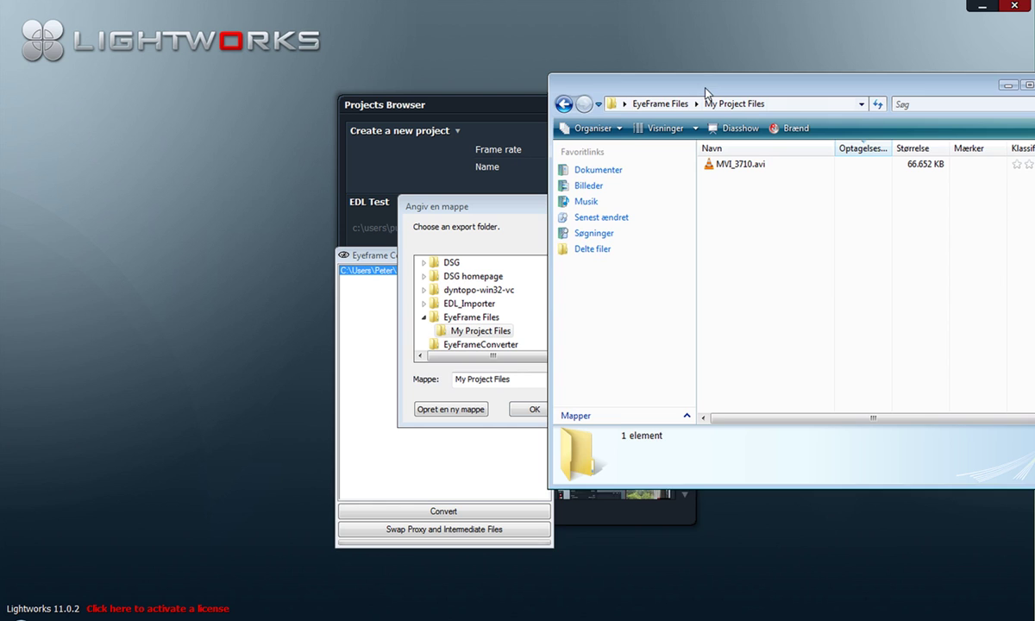
left_click(783, 172)
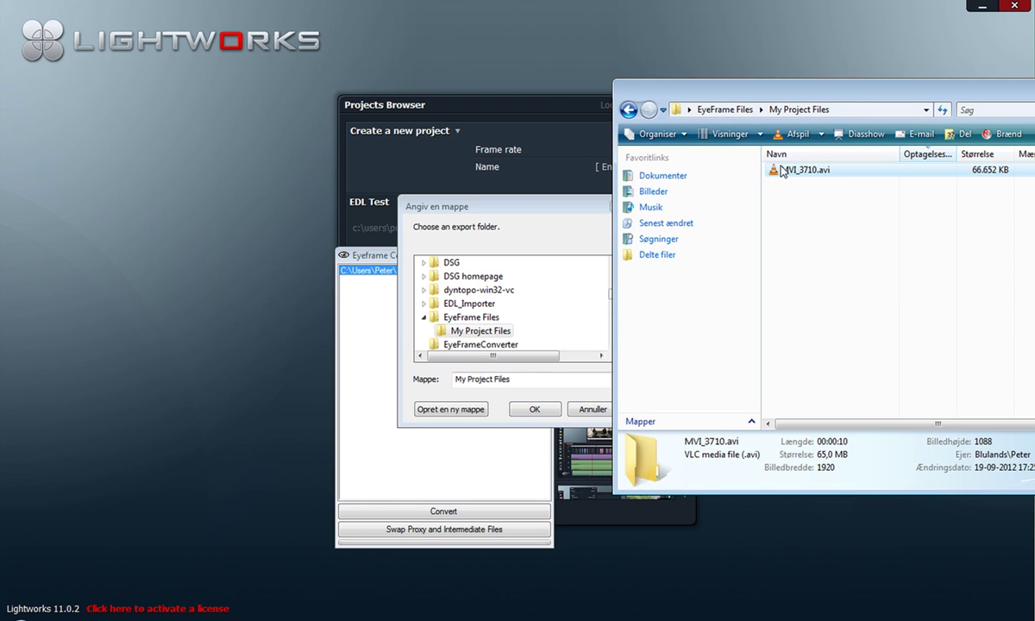
right_click(784, 172)
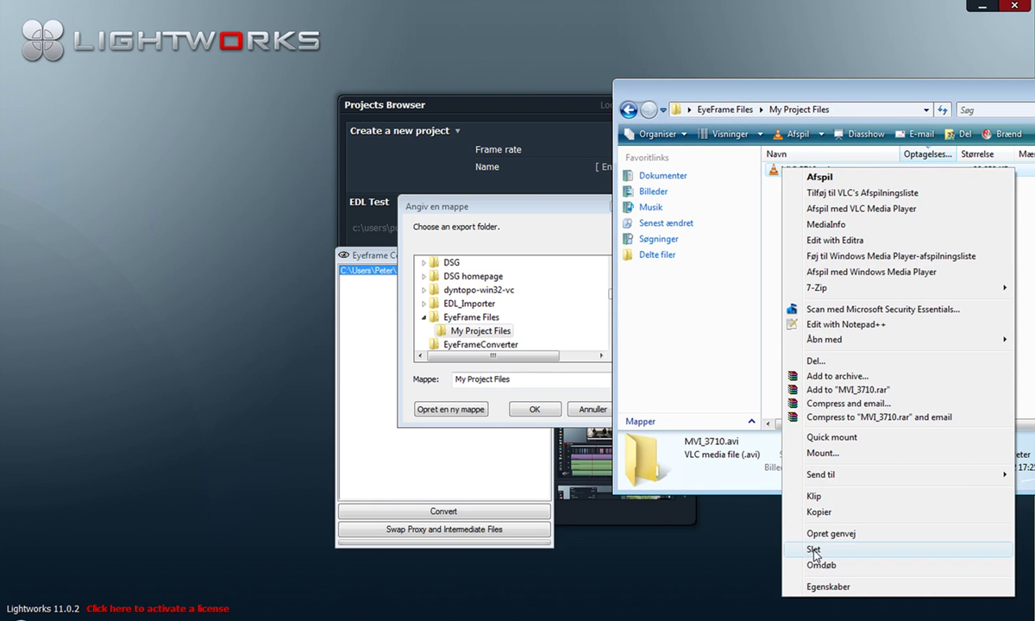
left_click(763, 517)
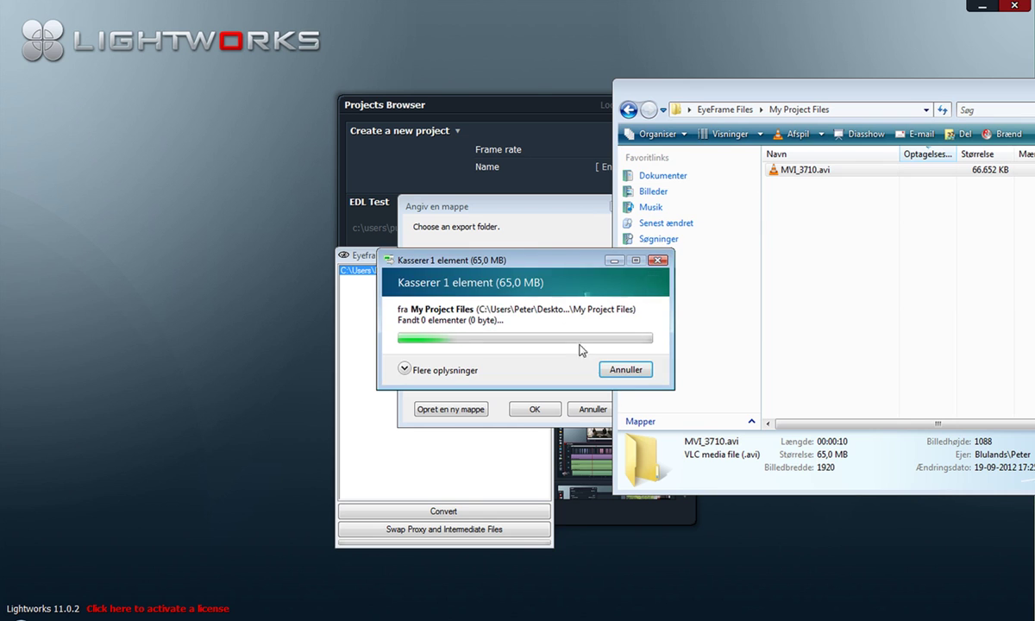
left_click_drag(747, 402, 835, 446)
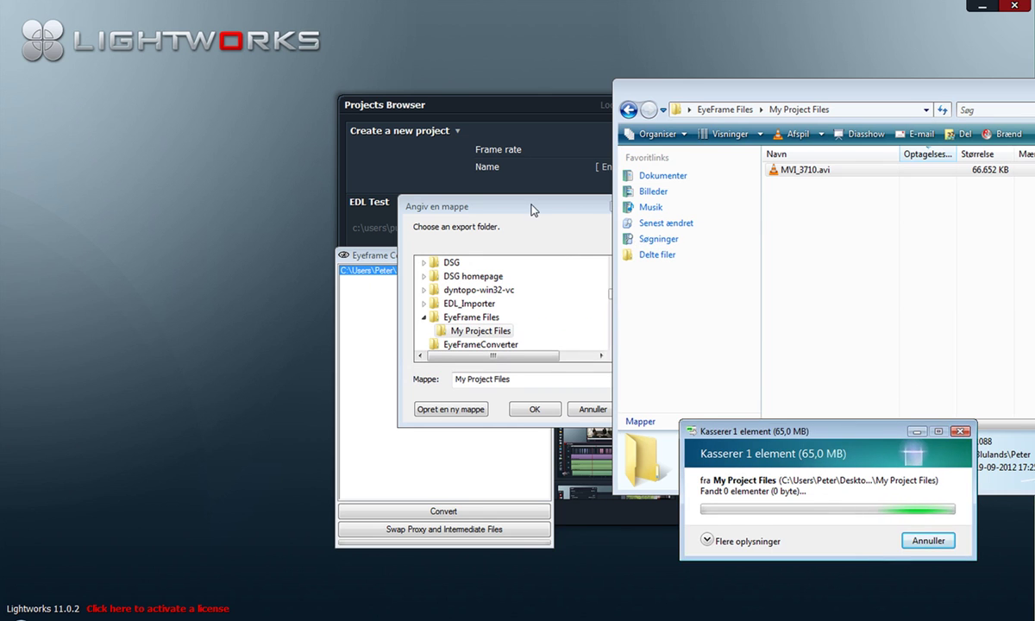
Step: Choose My Project Files as the export folder for the conversion
left_click(493, 204)
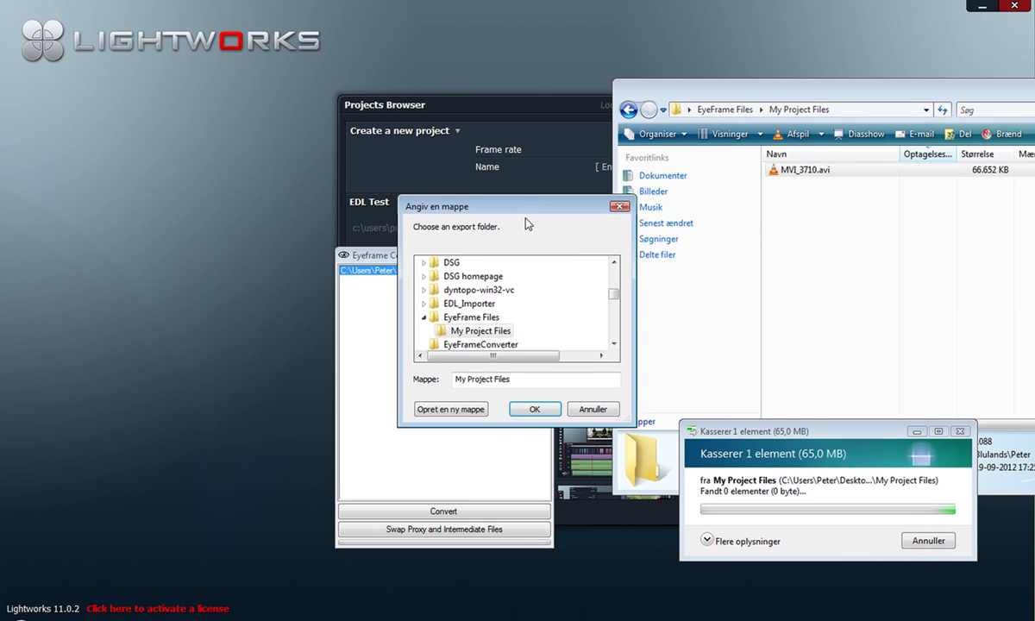
left_click(535, 409)
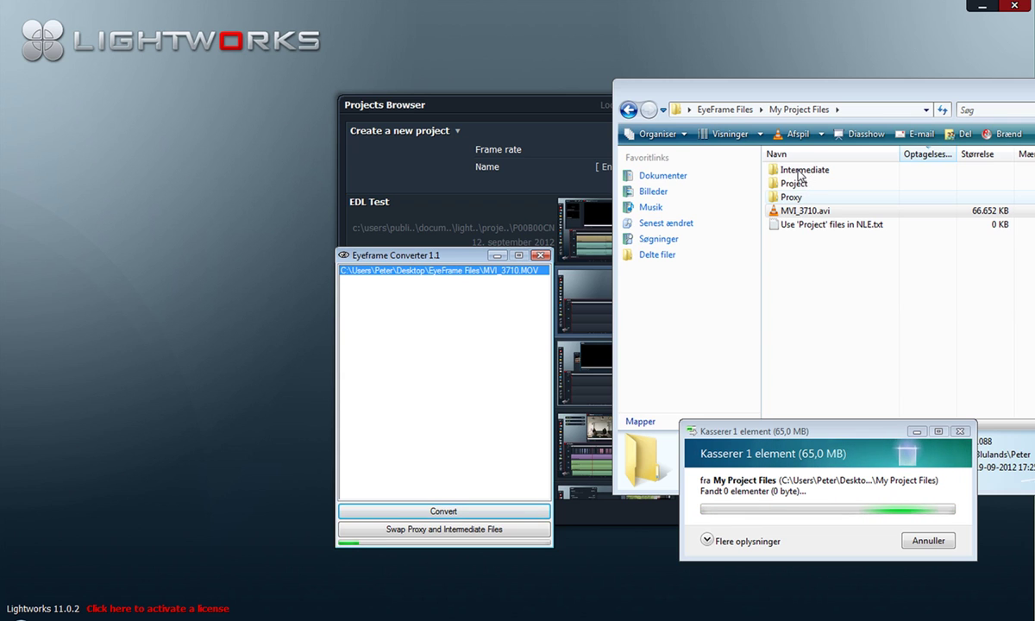
left_click(795, 172)
Step: Select the new Proxy folder in My Project Files while the conversion completes
left_click(789, 197)
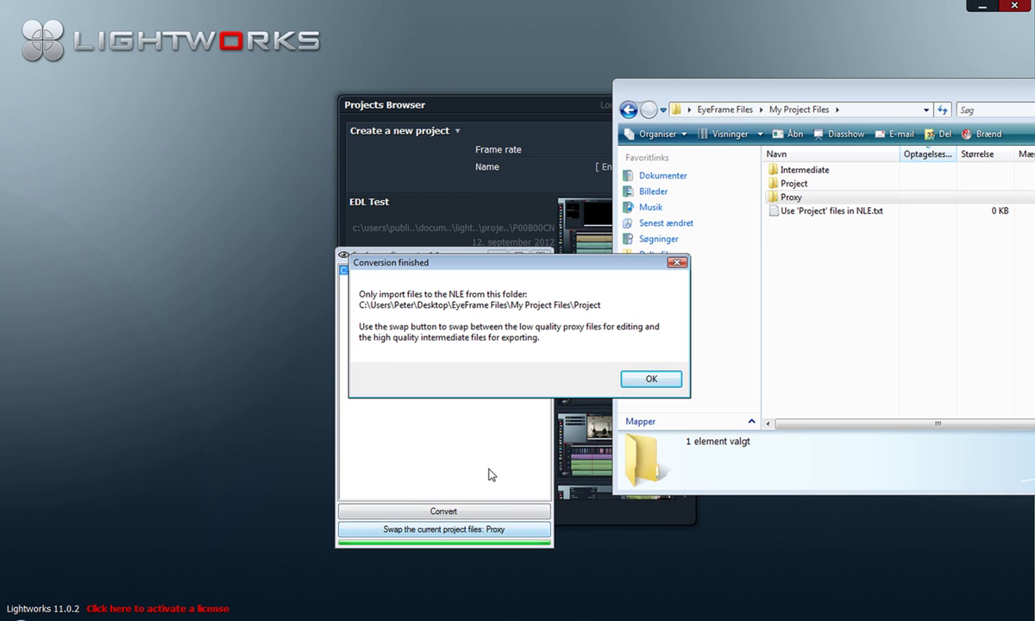
Step: Dismiss the conversion message and reopen the I-Frame project from the Projects Browser
left_click(652, 380)
left_click(474, 104)
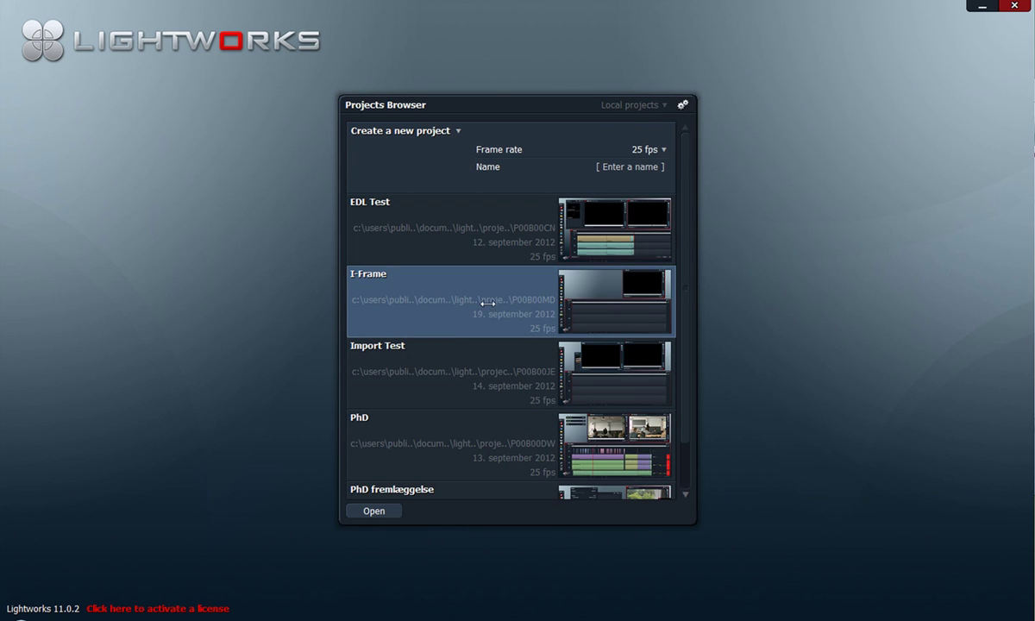
double_click(534, 305)
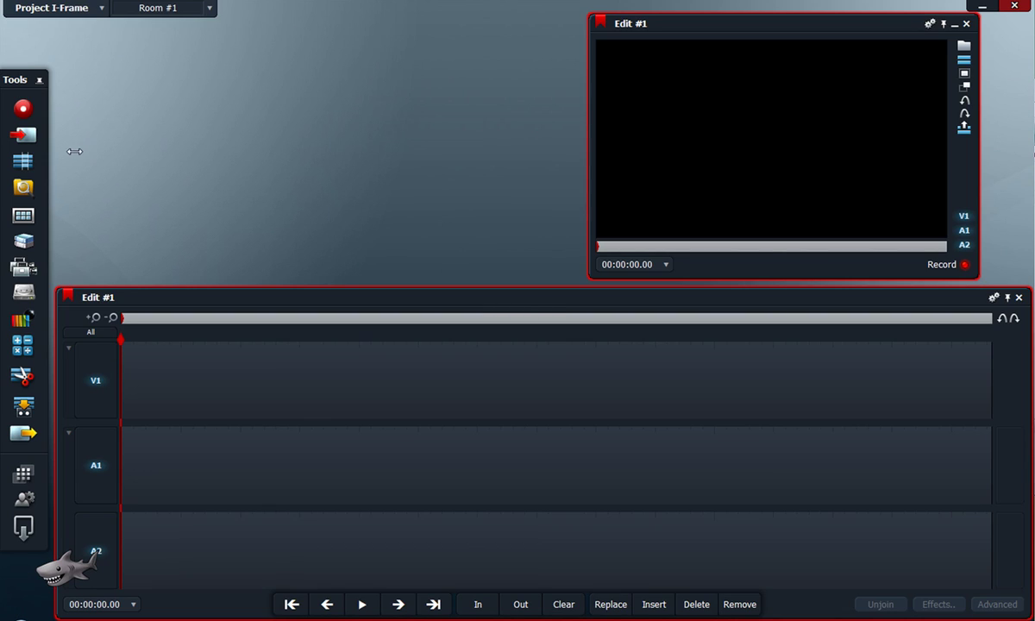
Step: Import the 960x544 MVI_3710.avi from the Project subfolder into the Imports bin
key("ctrl+i")
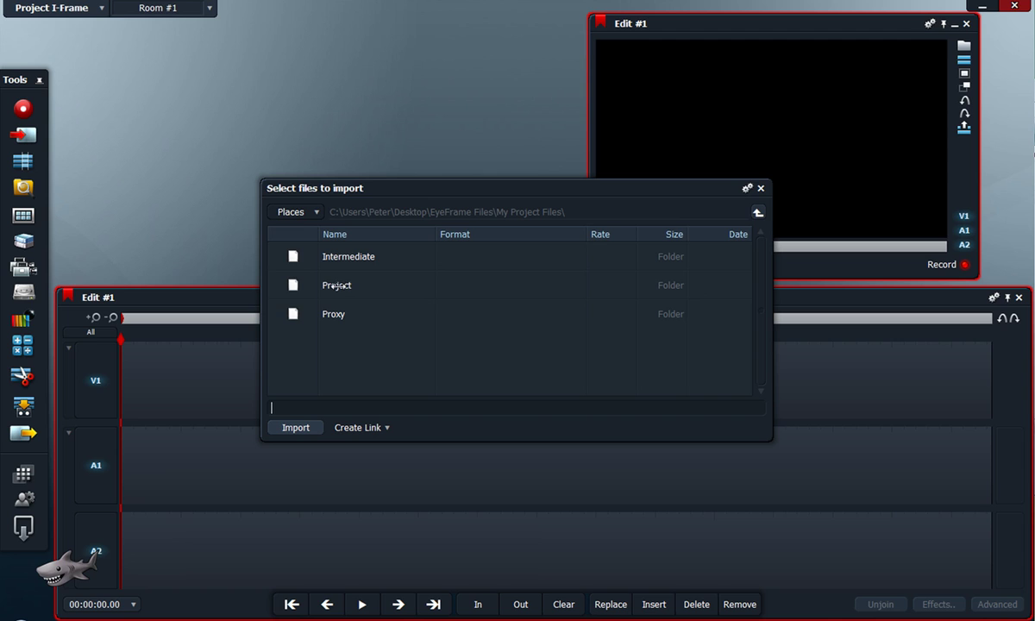
double_click(336, 285)
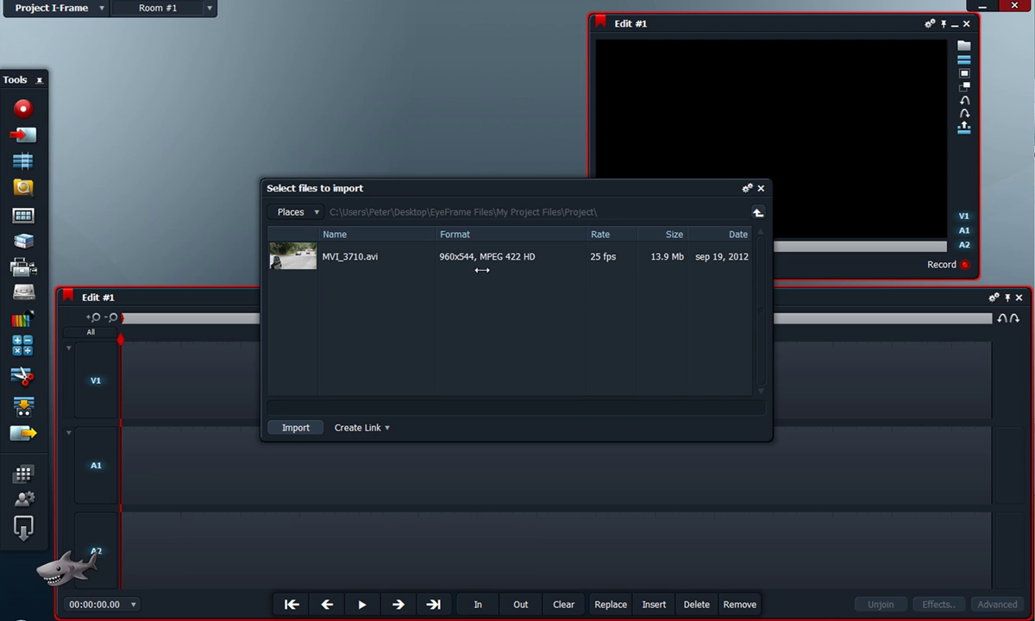
double_click(347, 257)
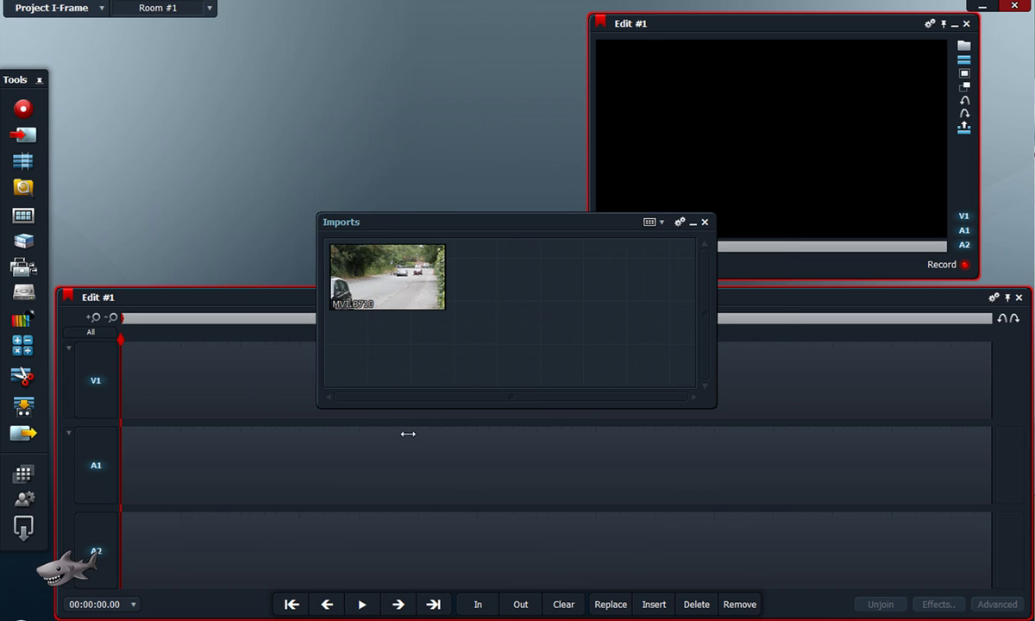
left_click_drag(527, 223, 370, 78)
Step: Preview MVI_3710 in its source viewer, replaying from about three seconds in
double_click(258, 116)
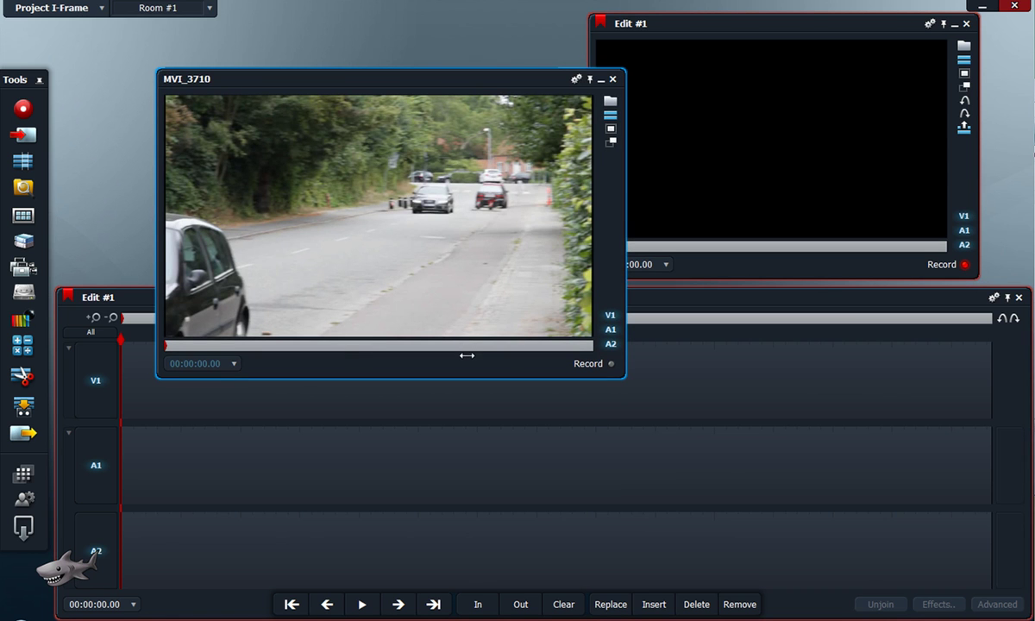
key("space")
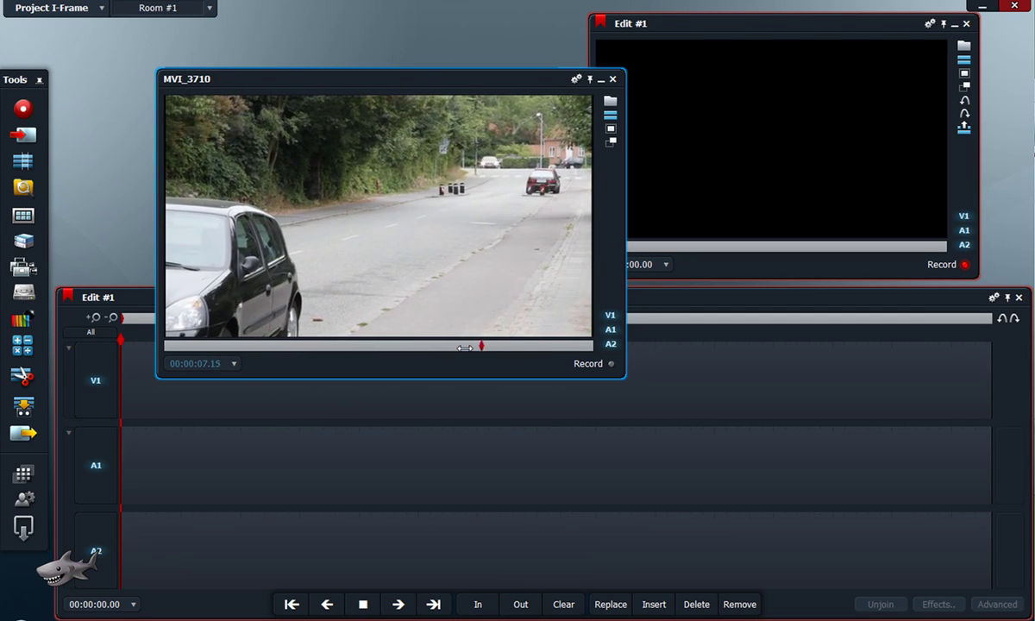
key("space")
left_click(302, 345)
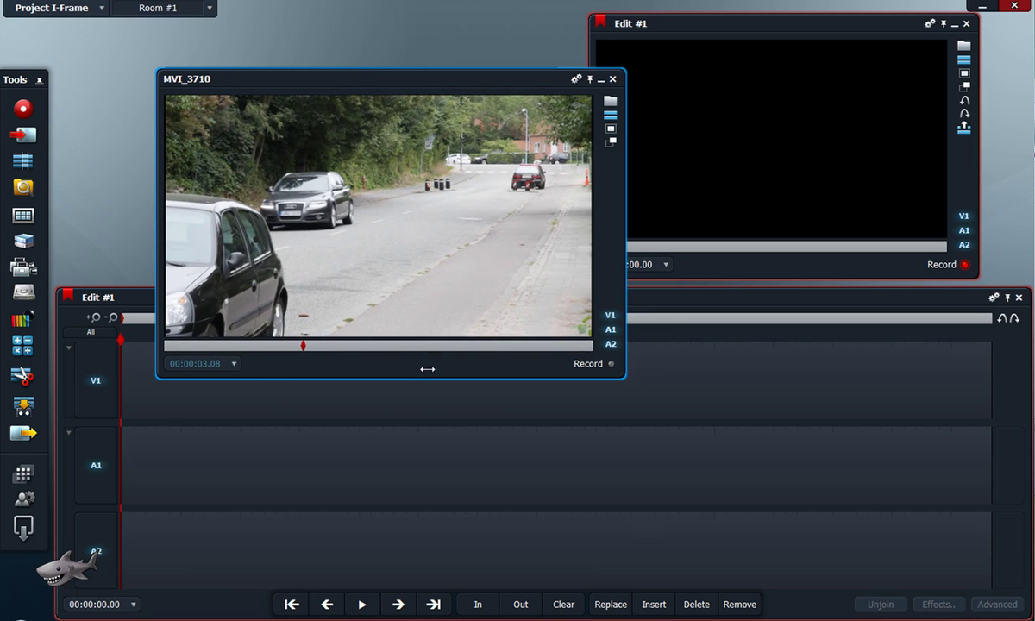
key("space")
key("space")
left_click_drag(380, 80, 325, 21)
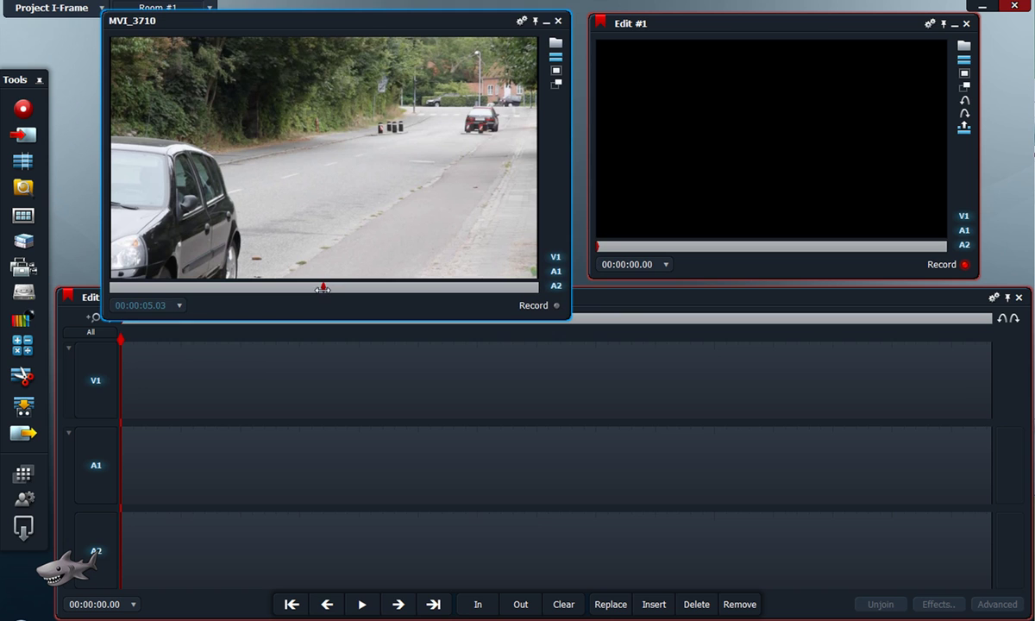
mouse_move(322, 289)
left_mouse_down()
mouse_move(181, 286)
mouse_move(397, 291)
left_mouse_up()
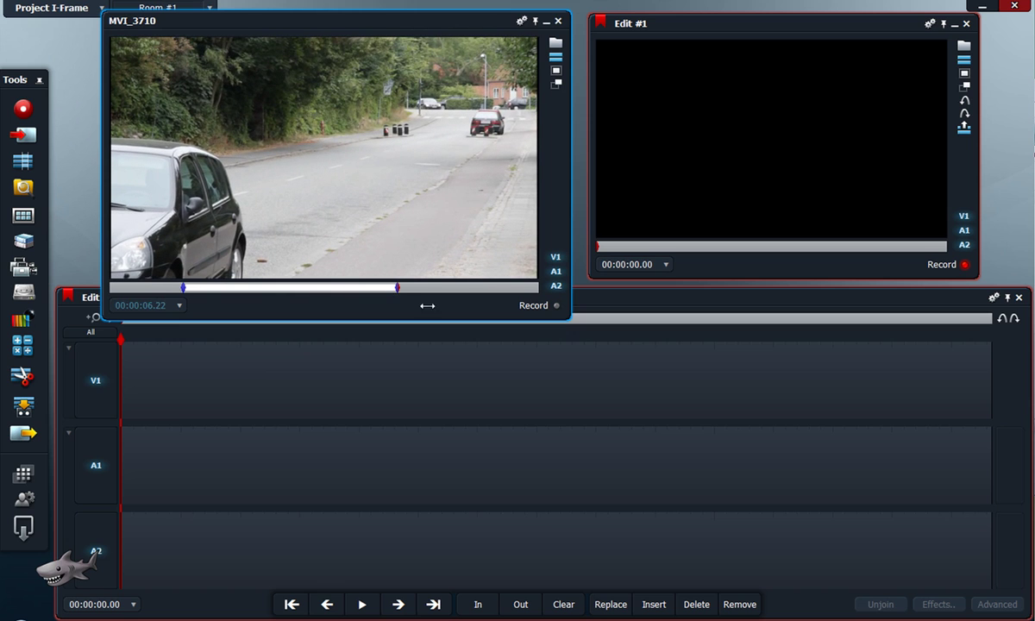
Step: Insert the marked MVI_3710 section into Edit #1 on V1, A1 and A2, play it, and close the source viewer
left_click(628, 304)
left_click(656, 606)
left_click_drag(344, 341, 120, 339)
key("space")
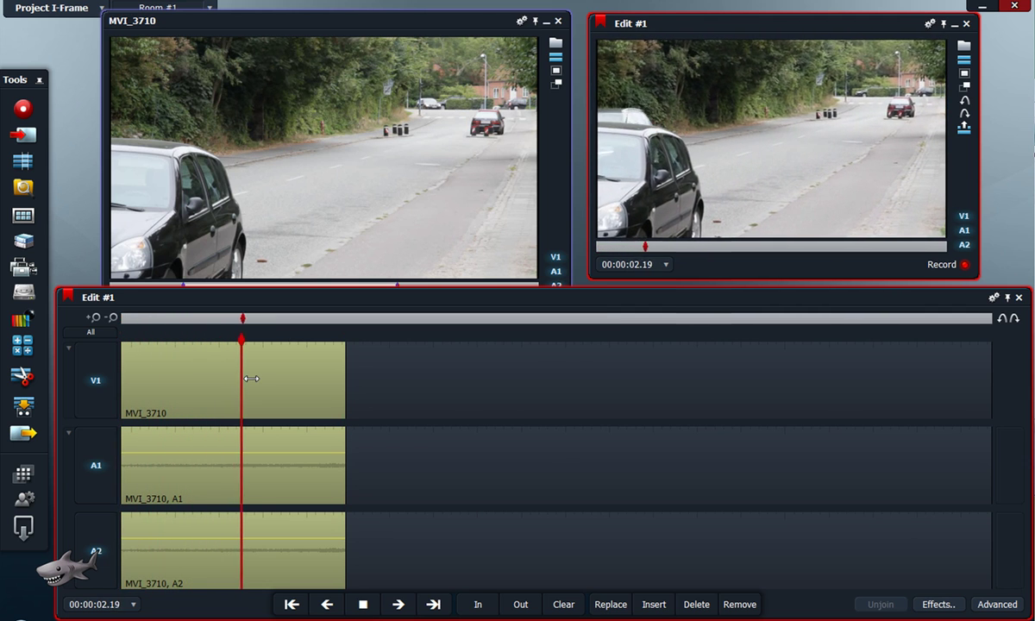
key("space")
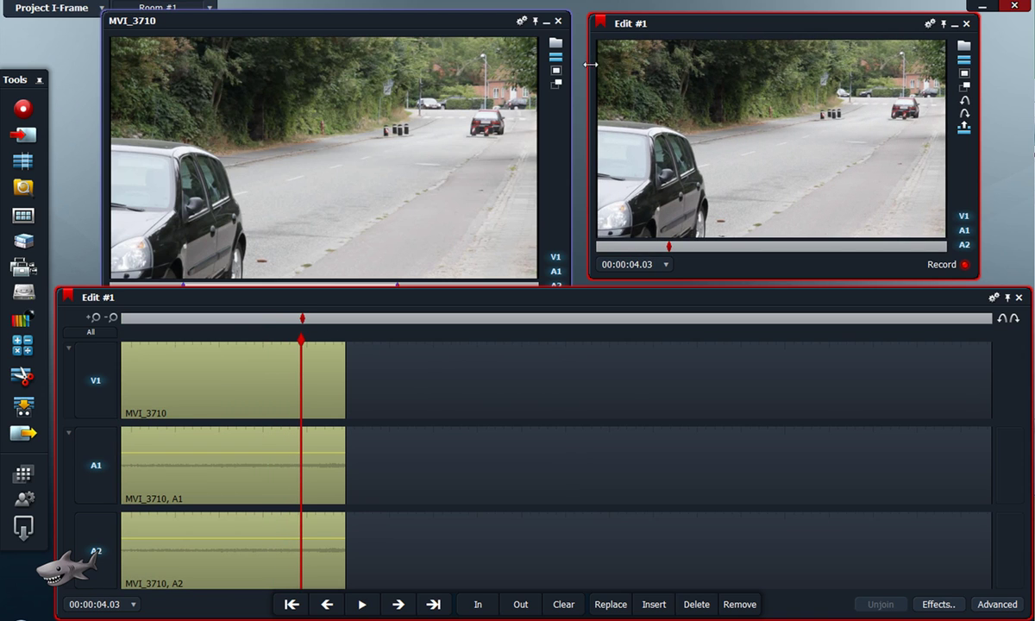
left_click(557, 21)
left_click_drag(328, 84, 286, 118)
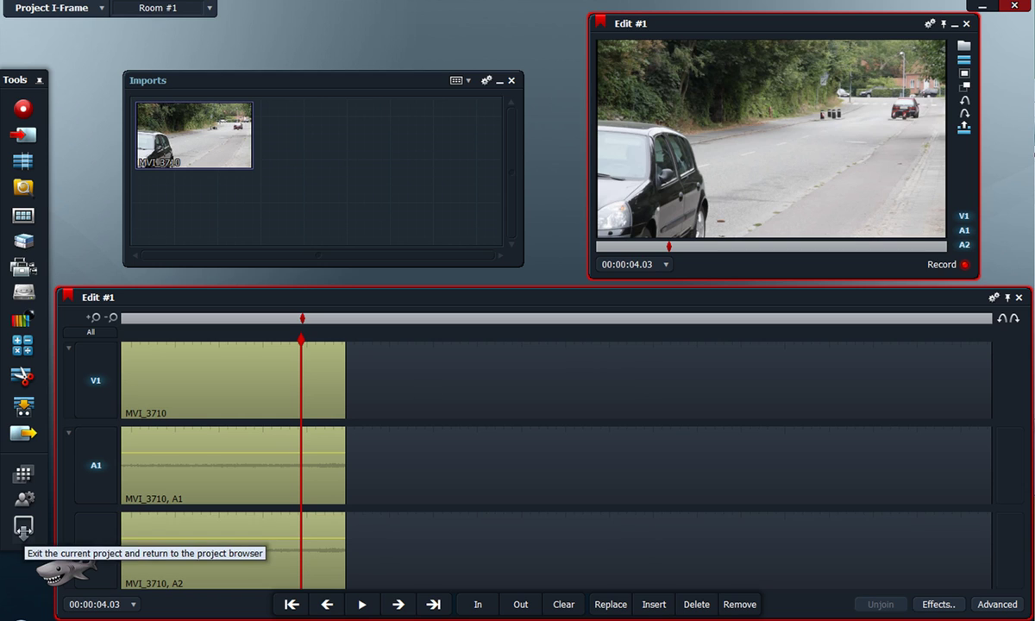
Step: Exit the project to the project list and bring the Eyeframe Converter window forward
left_click(23, 527)
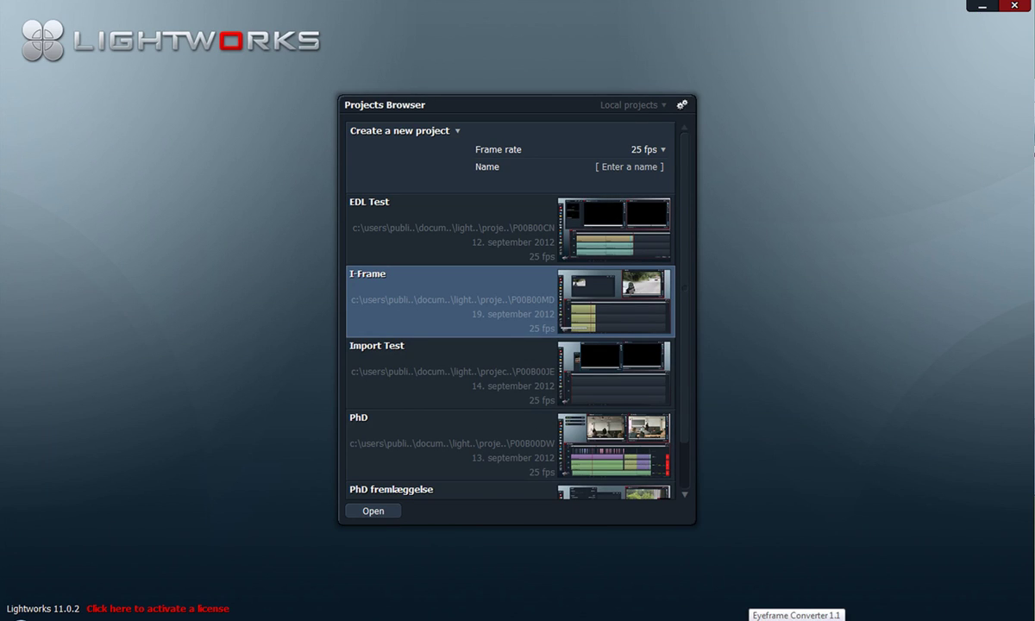
left_click(794, 618)
left_click_drag(415, 255, 438, 162)
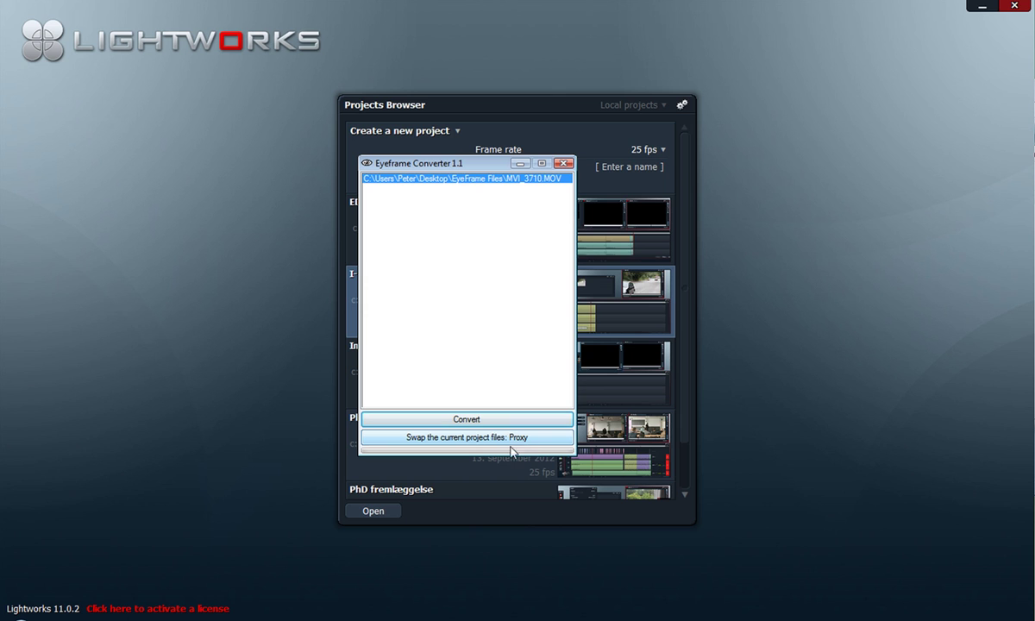
Step: Swap the Intermediate files into My Project Files, replacing the Proxy files
left_click(455, 438)
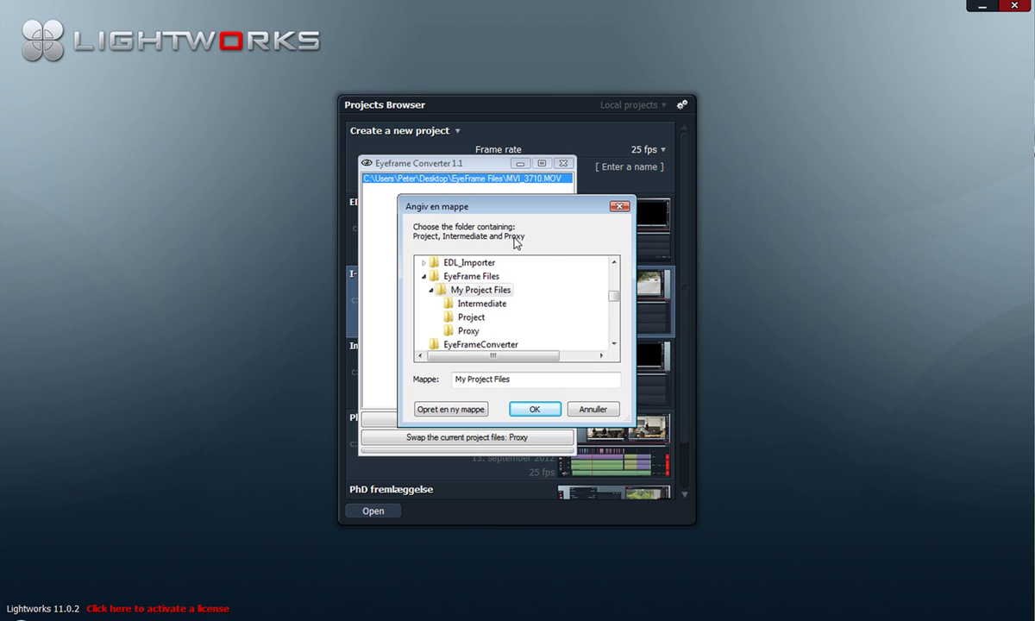
left_click(535, 409)
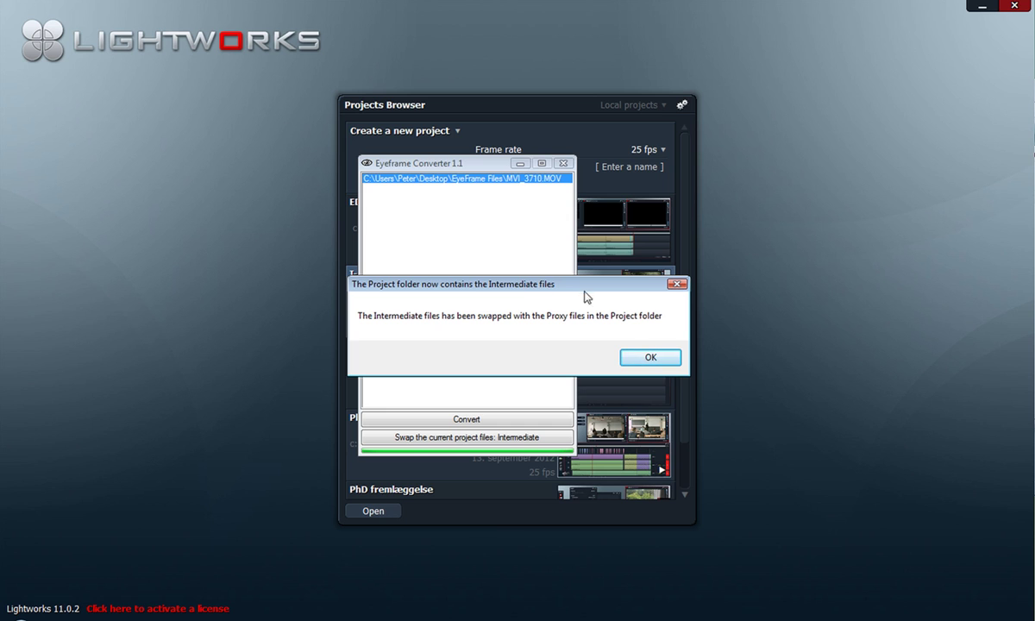
left_click(648, 358)
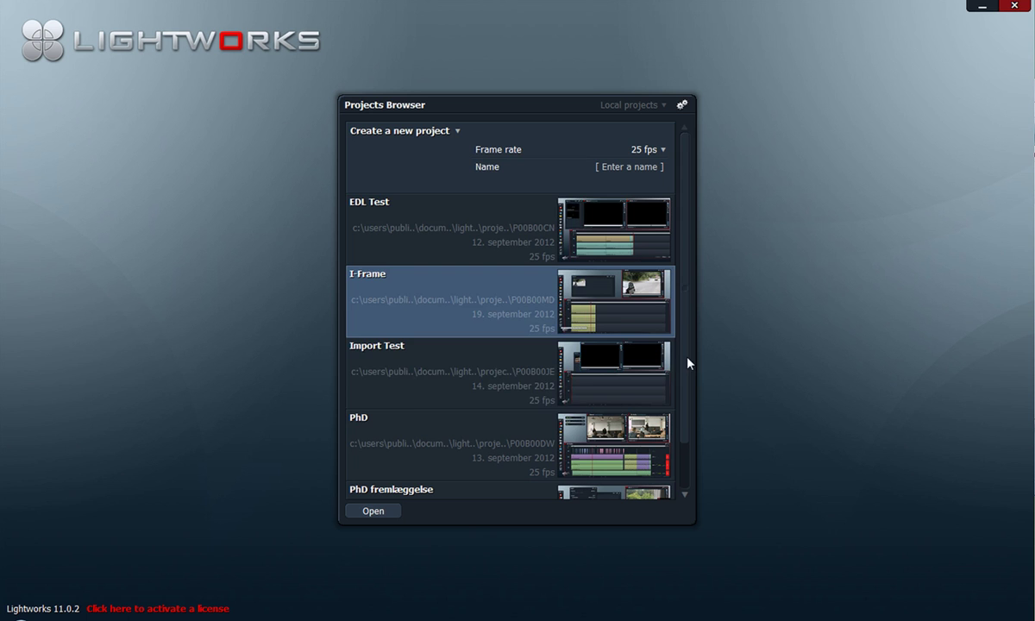
Step: Reopen the I-Frame project and play the edit from the clip start
double_click(440, 305)
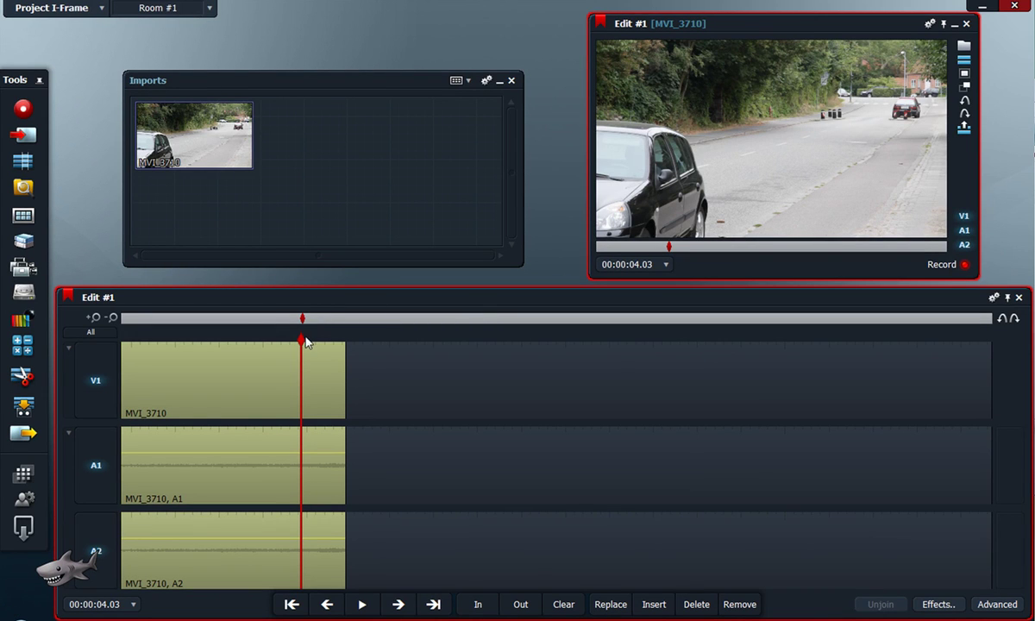
left_click(138, 347)
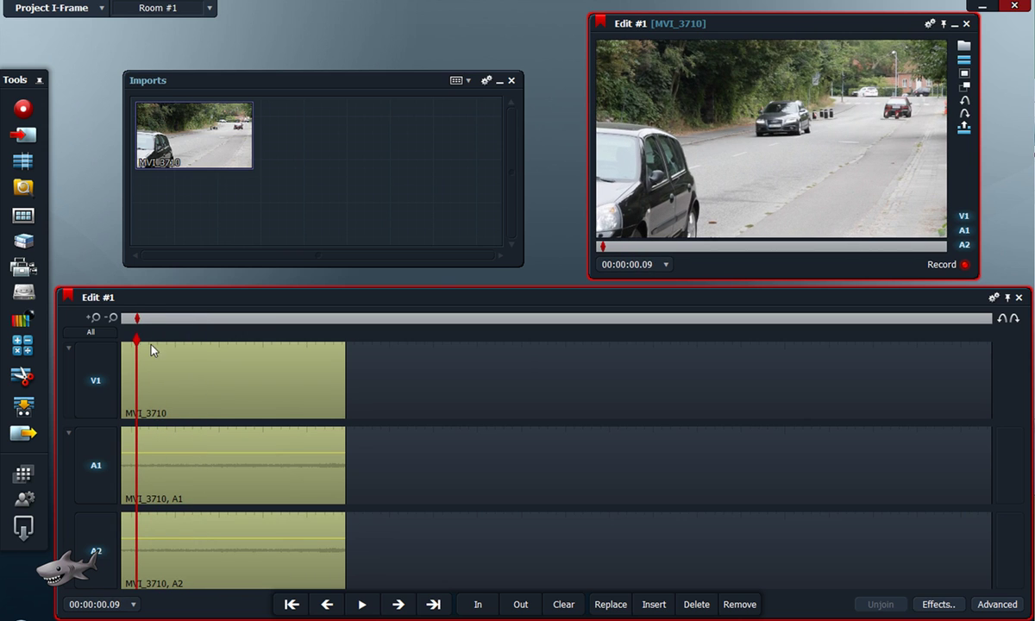
key("space")
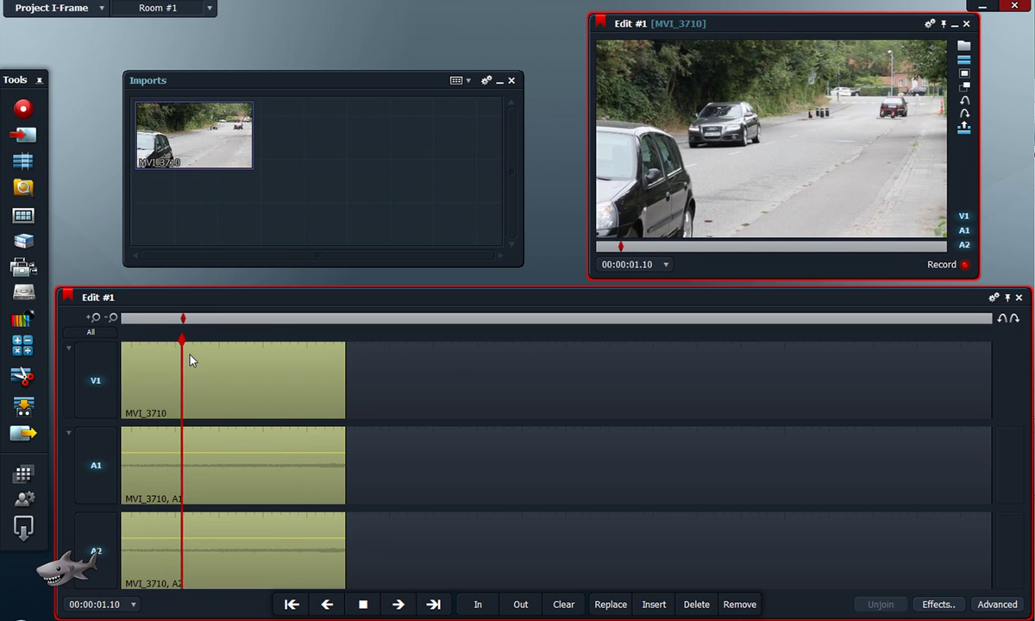
key("space")
Step: Replay the first four seconds, then check the clip format in the Import browser
left_click(145, 344)
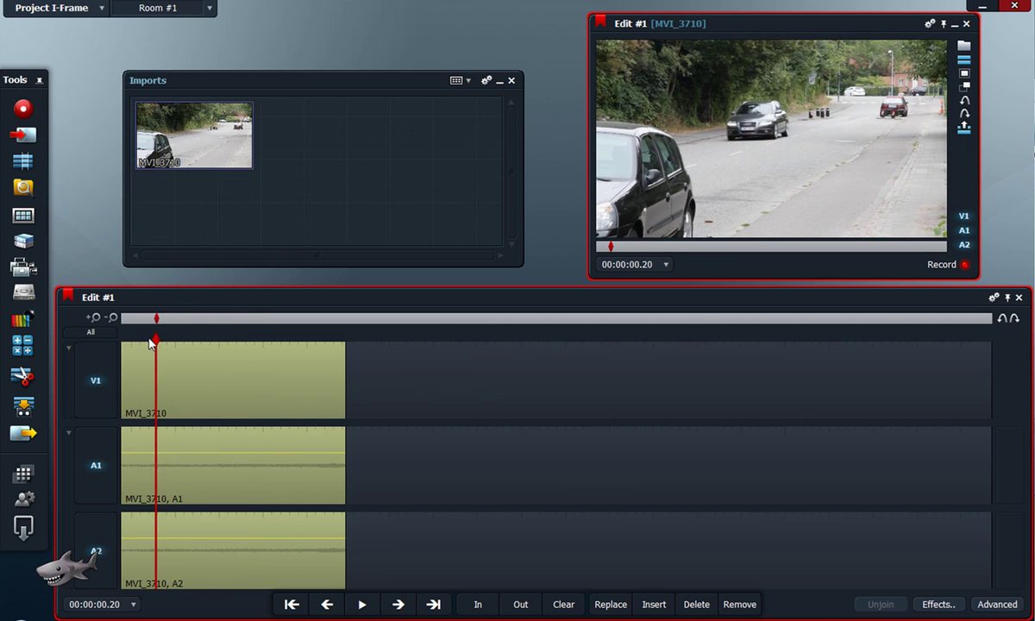
key("space")
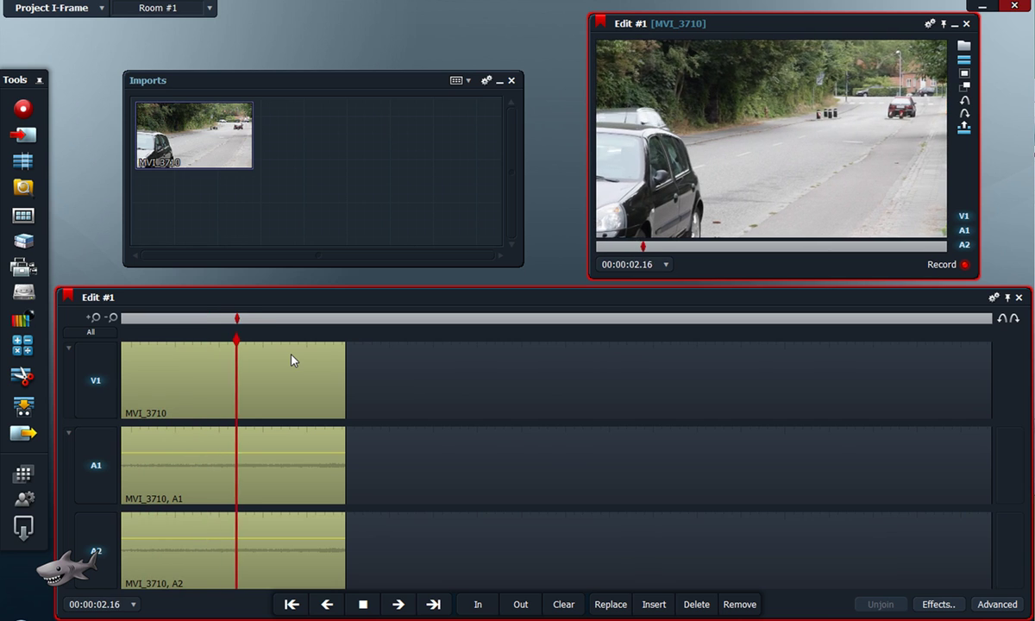
key("space")
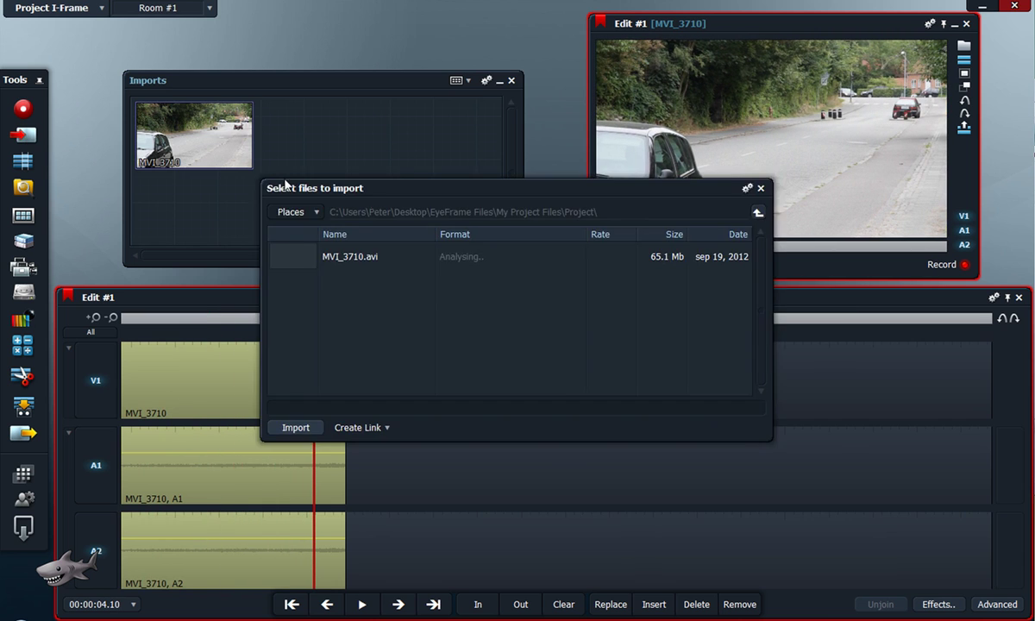
left_click(25, 135)
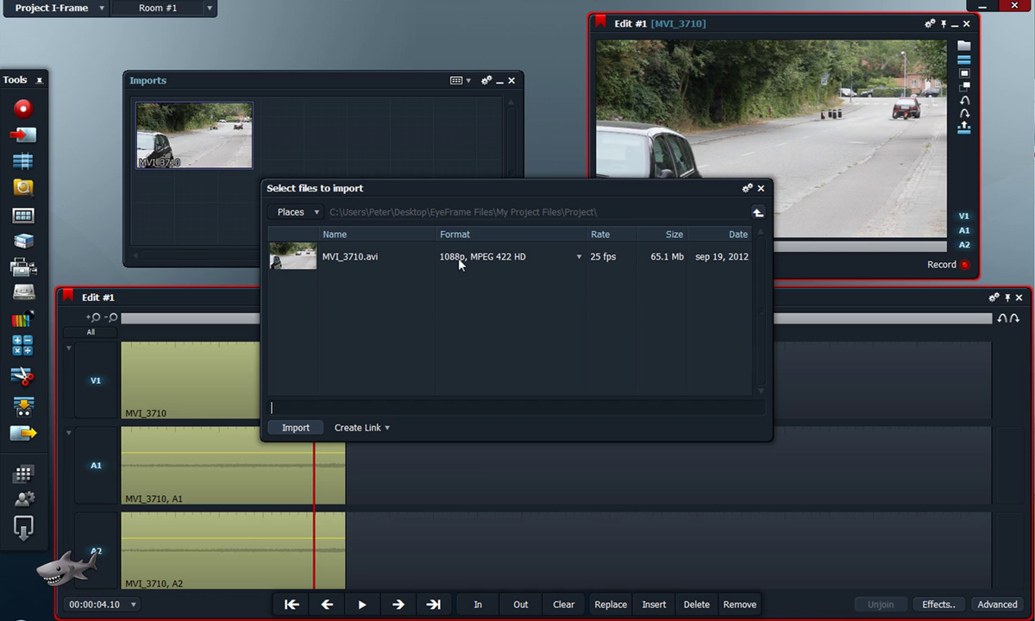
left_click(761, 188)
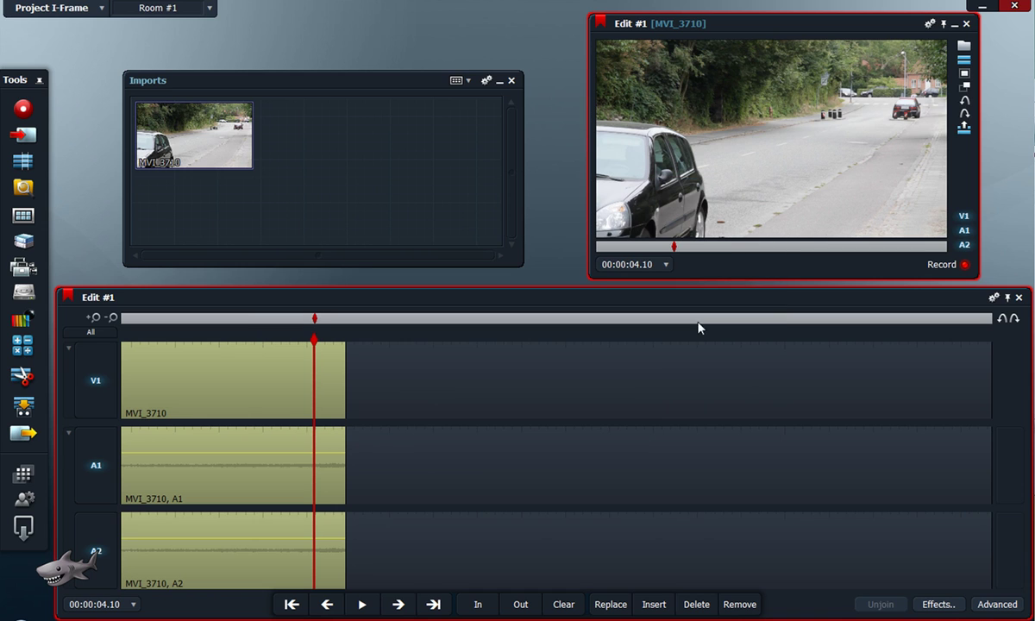
left_click(24, 409)
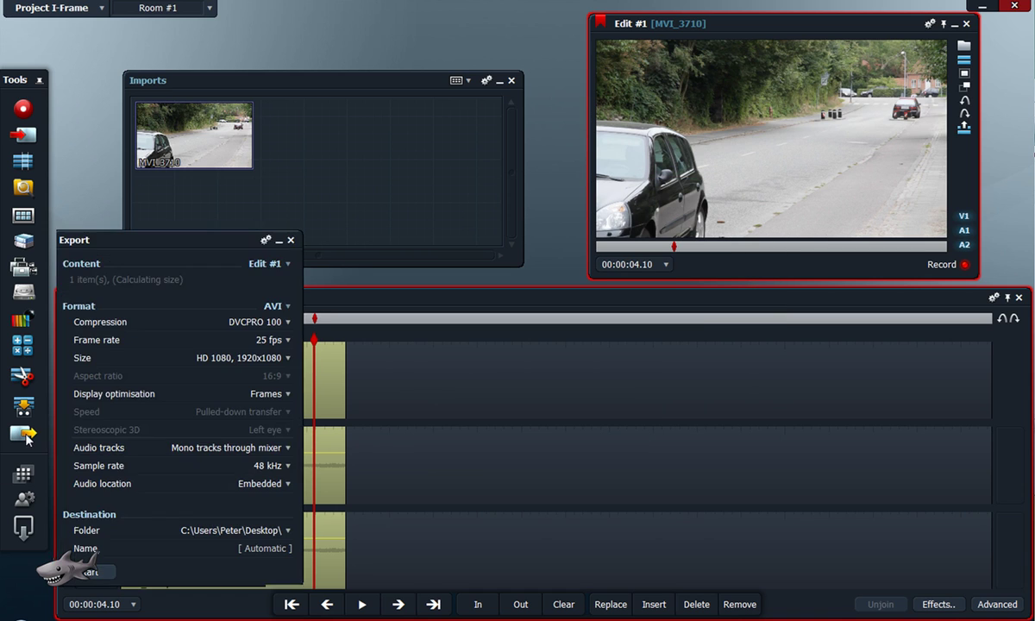
left_click(292, 241)
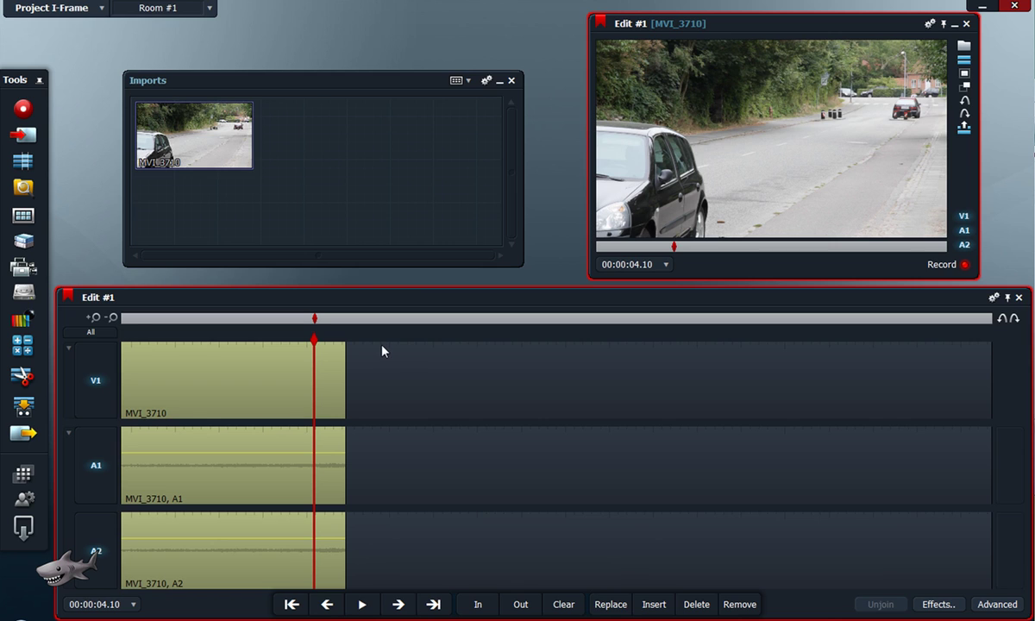
Step: Exit the project and swap the Proxy files back into My Project Files
left_click(24, 528)
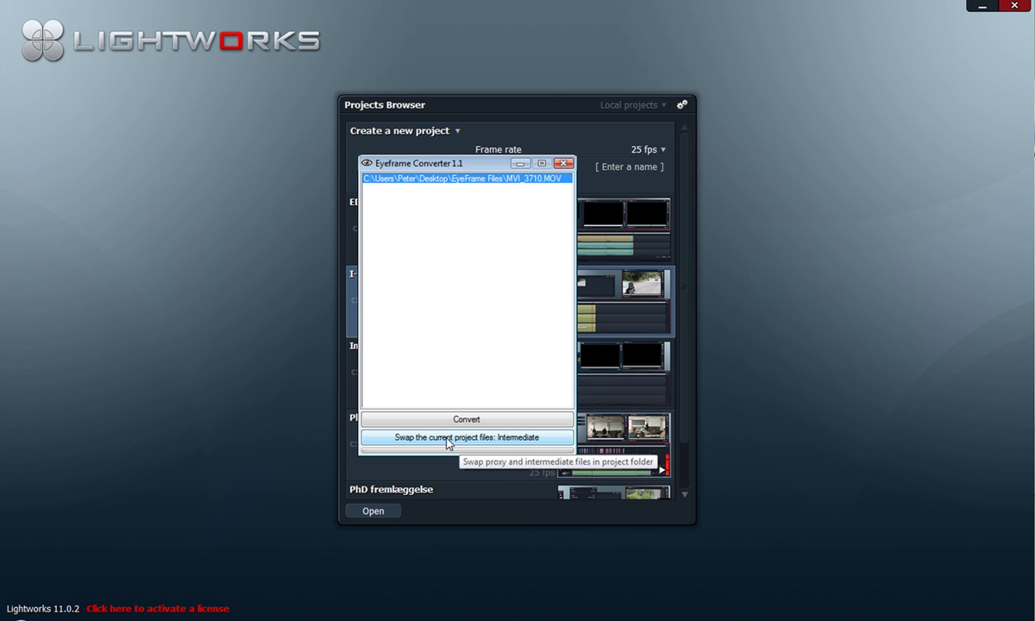
left_click(446, 439)
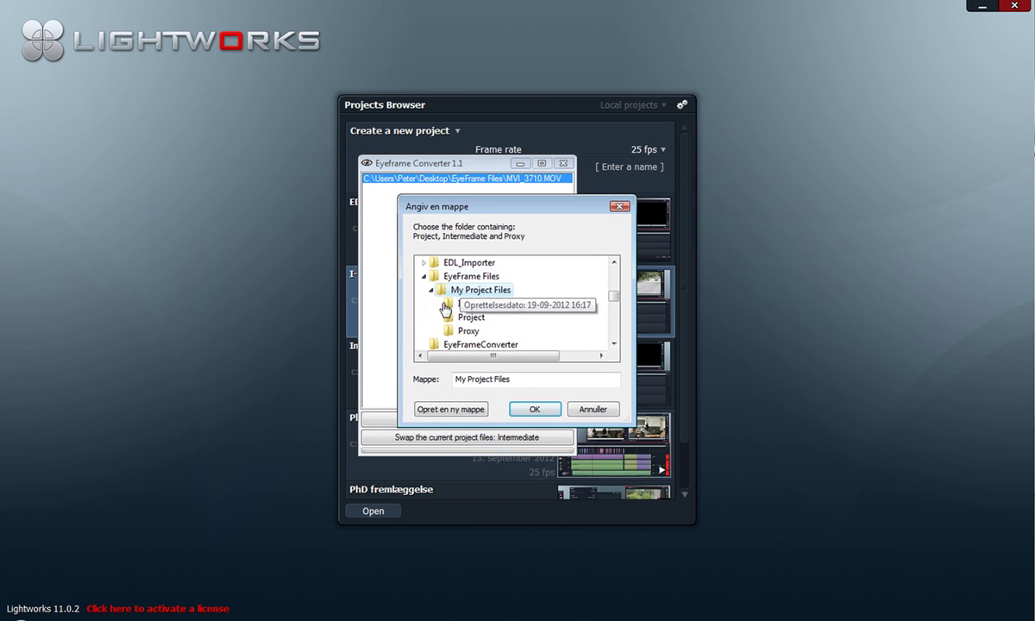
left_click(534, 411)
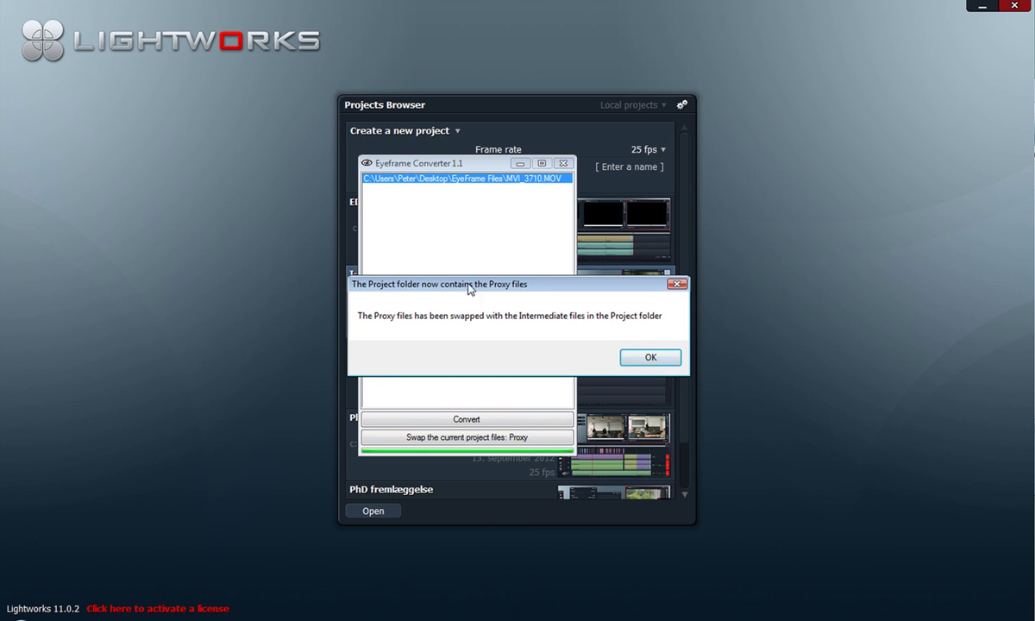
left_click(660, 362)
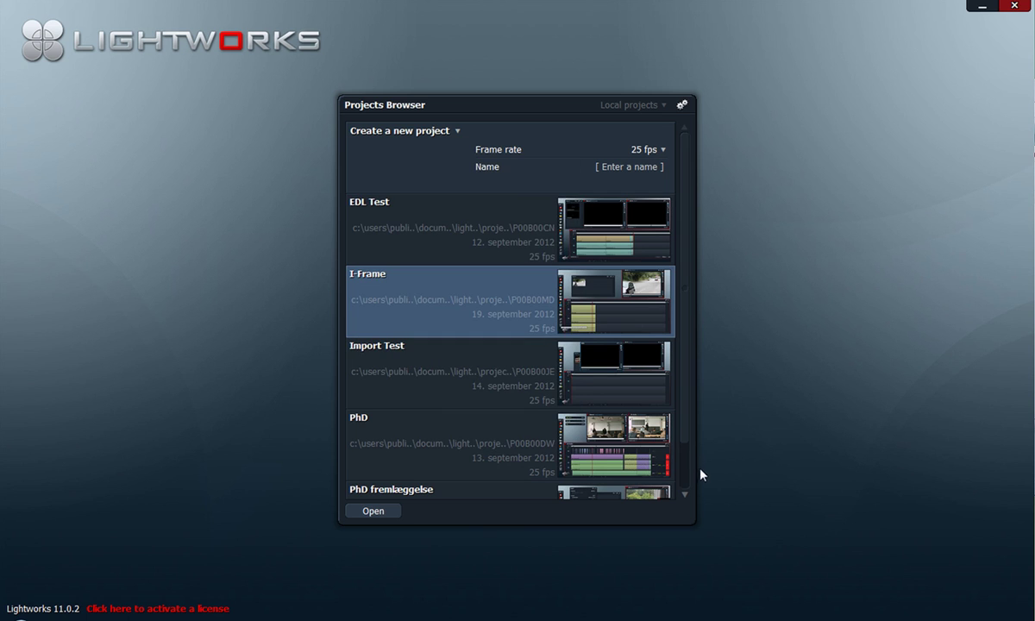
Step: Bring the Eyeframe Converter window in front and shift it slightly right
left_click(715, 617)
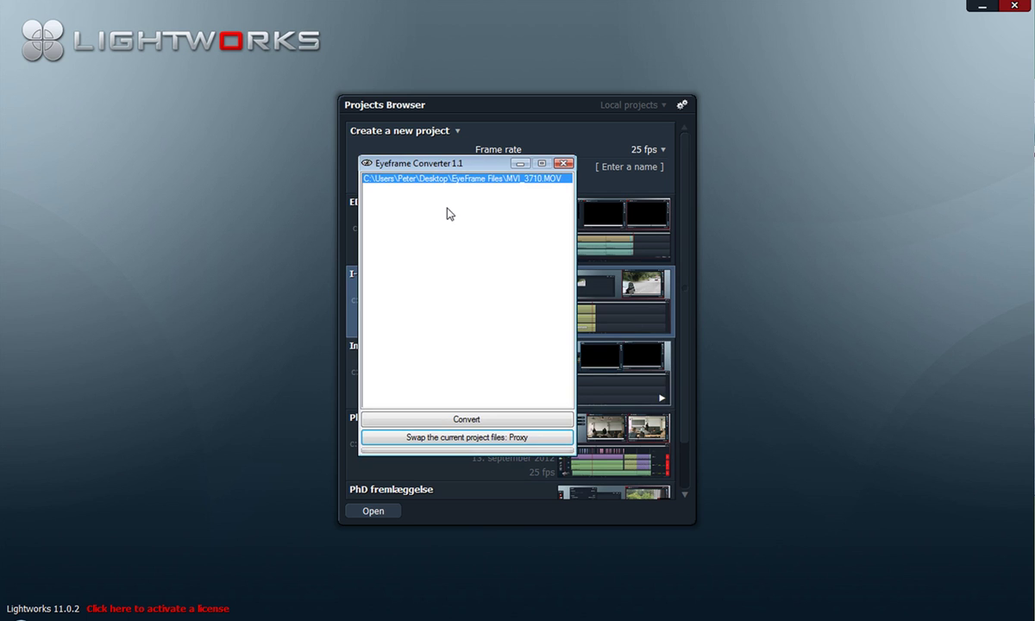
left_click_drag(467, 165, 521, 172)
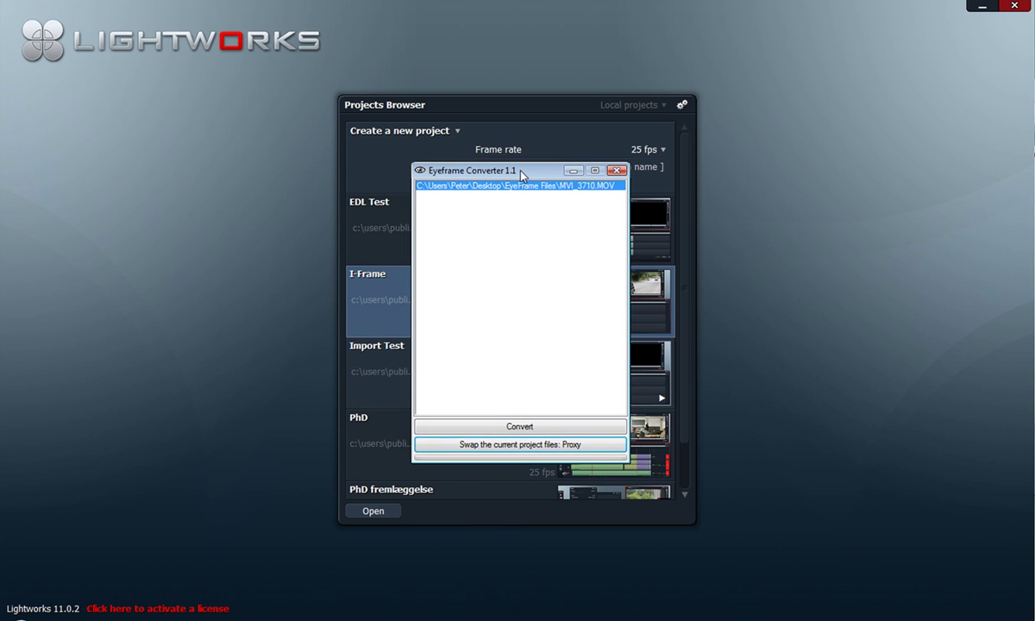